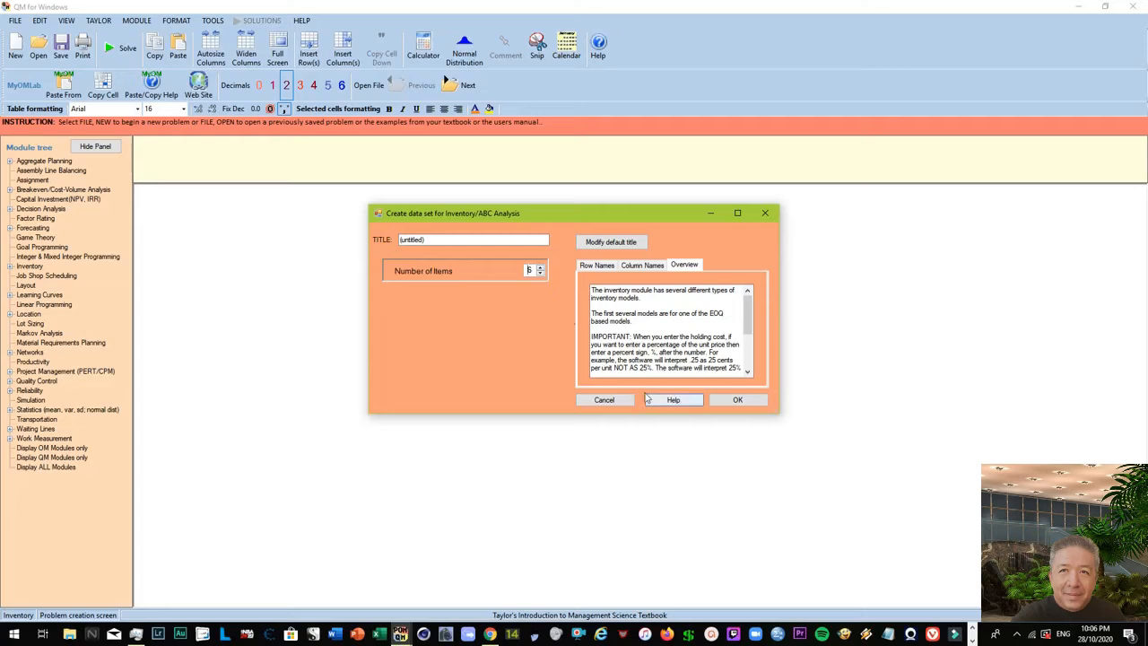
- Create the Inventory/ABC Analysis data set with 6 items and the default title
{"action": "left_click", "coordinate": [737, 401]}
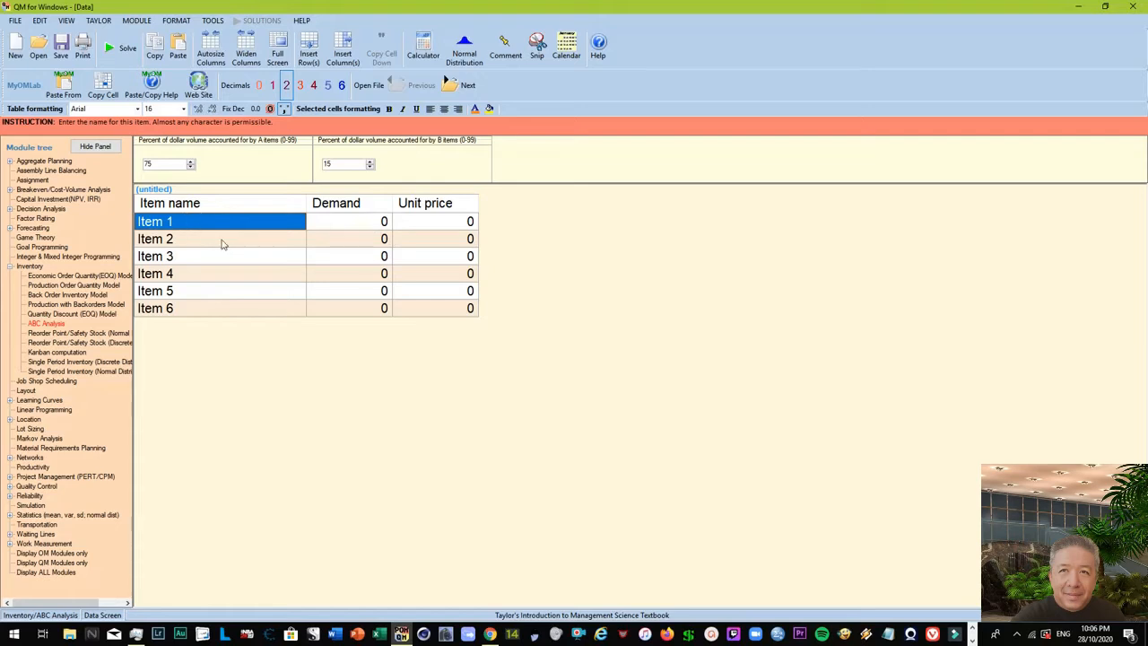
{"action": "left_click", "coordinate": [341, 225]}
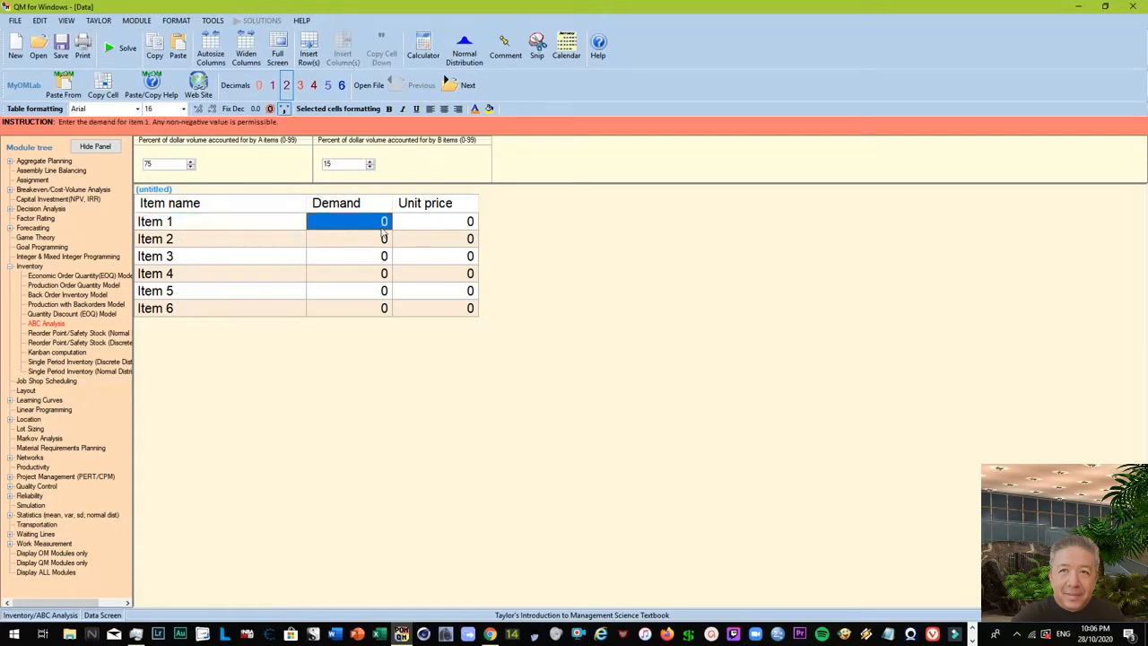
{"action": "left_click", "coordinate": [436, 222]}
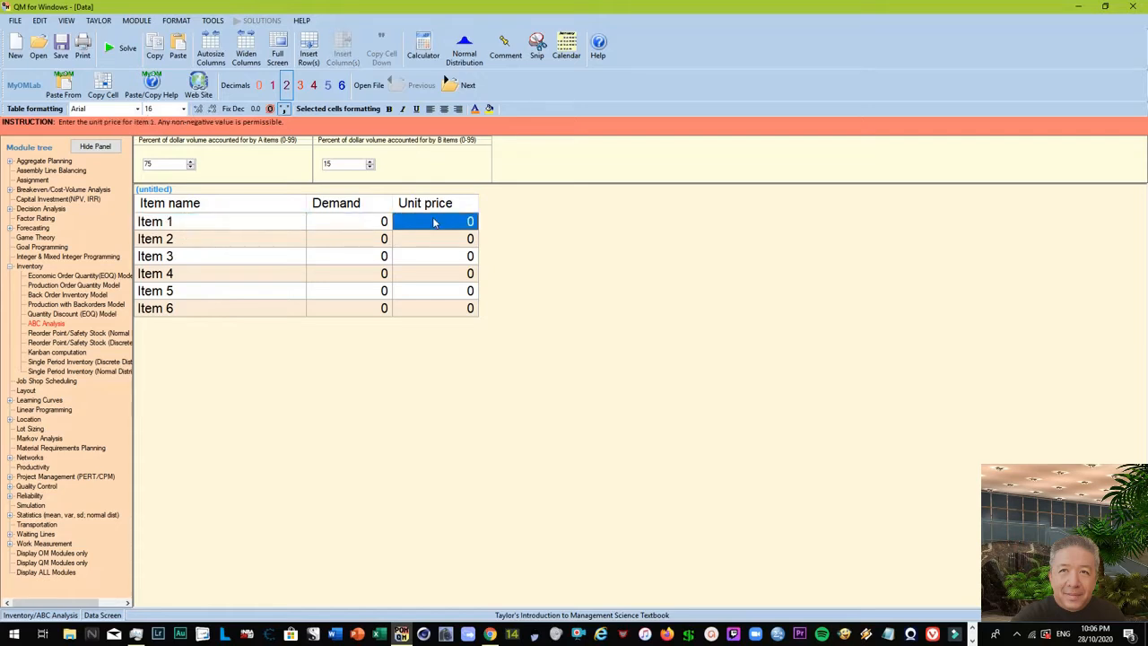
- Set the percent of dollar volume accounted for by A items to 60
{"action": "left_click", "coordinate": [163, 167]}
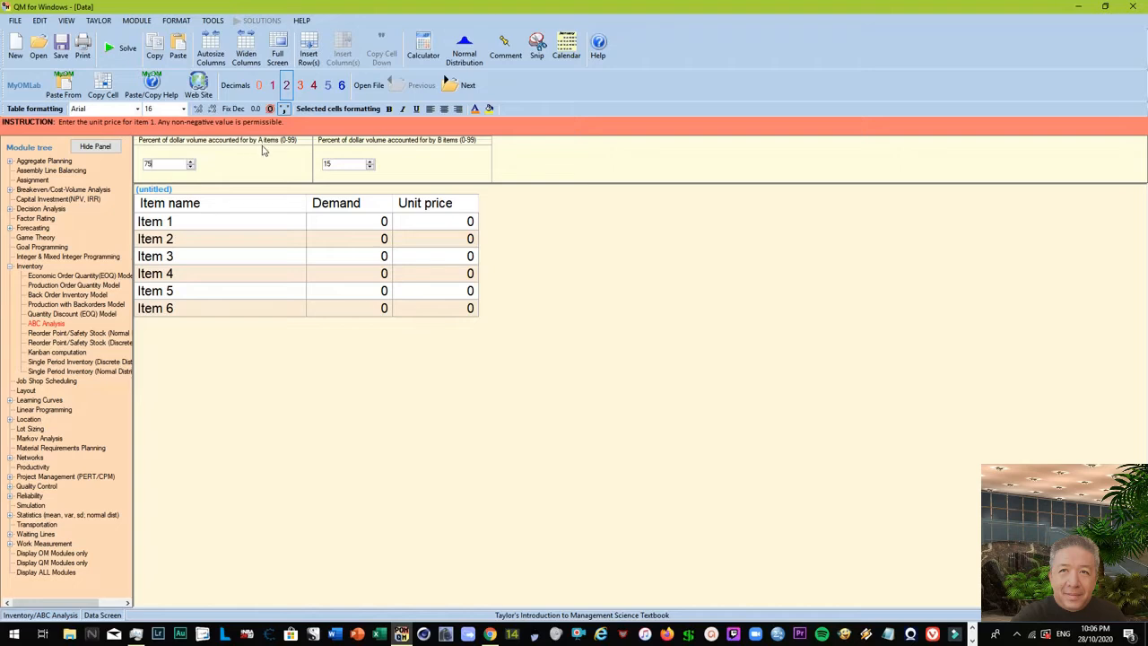
{"action": "left_click", "coordinate": [191, 163]}
{"action": "left_click", "coordinate": [191, 162]}
{"action": "left_click", "coordinate": [191, 167]}
{"action": "left_click", "coordinate": [191, 167]}
{"action": "left_click", "coordinate": [164, 165]}
{"action": "left_click_drag", "start_coordinate": [157, 166], "coordinate": [140, 165]}
{"action": "left_click", "coordinate": [191, 167]}
{"action": "left_click", "coordinate": [191, 168]}
{"action": "left_click", "coordinate": [191, 168]}
{"action": "left_click", "coordinate": [191, 168]}
- Turn on fixed decimals so the table's numbers display with two decimal places
{"action": "left_click", "coordinate": [341, 222]}
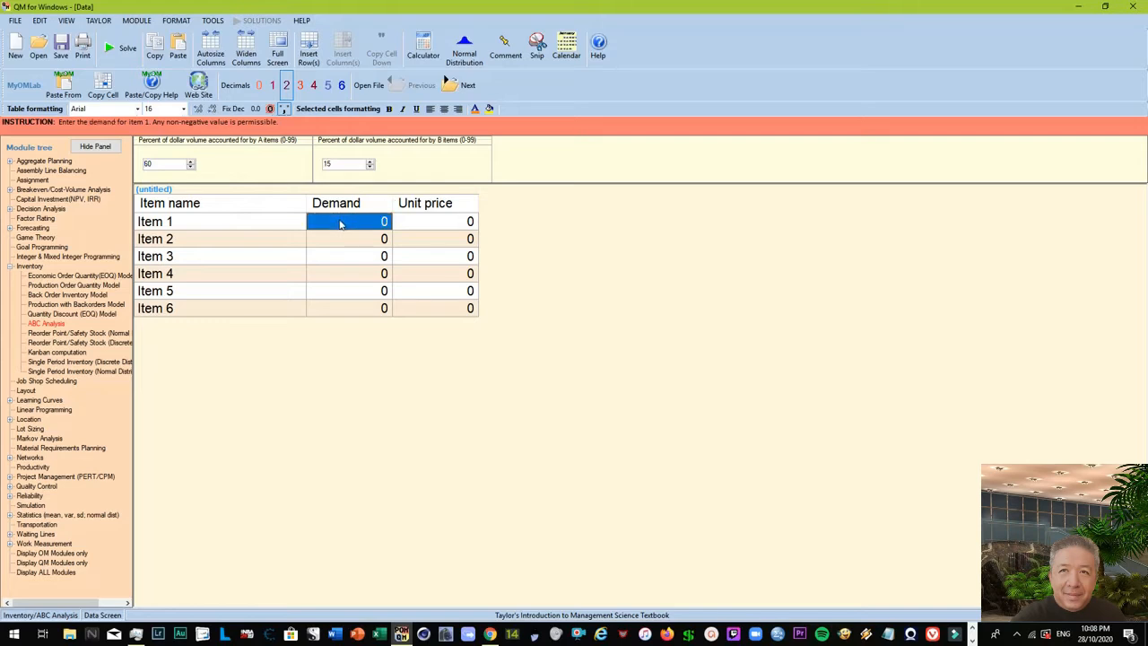
{"action": "left_click", "coordinate": [216, 225]}
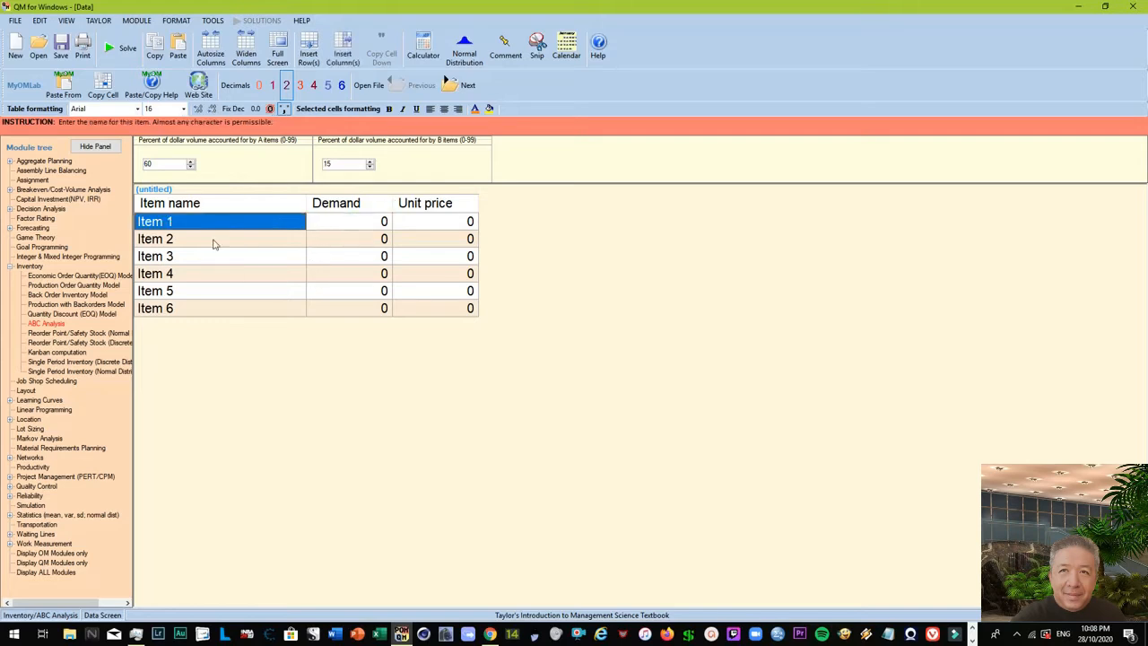
{"action": "left_click", "coordinate": [213, 242]}
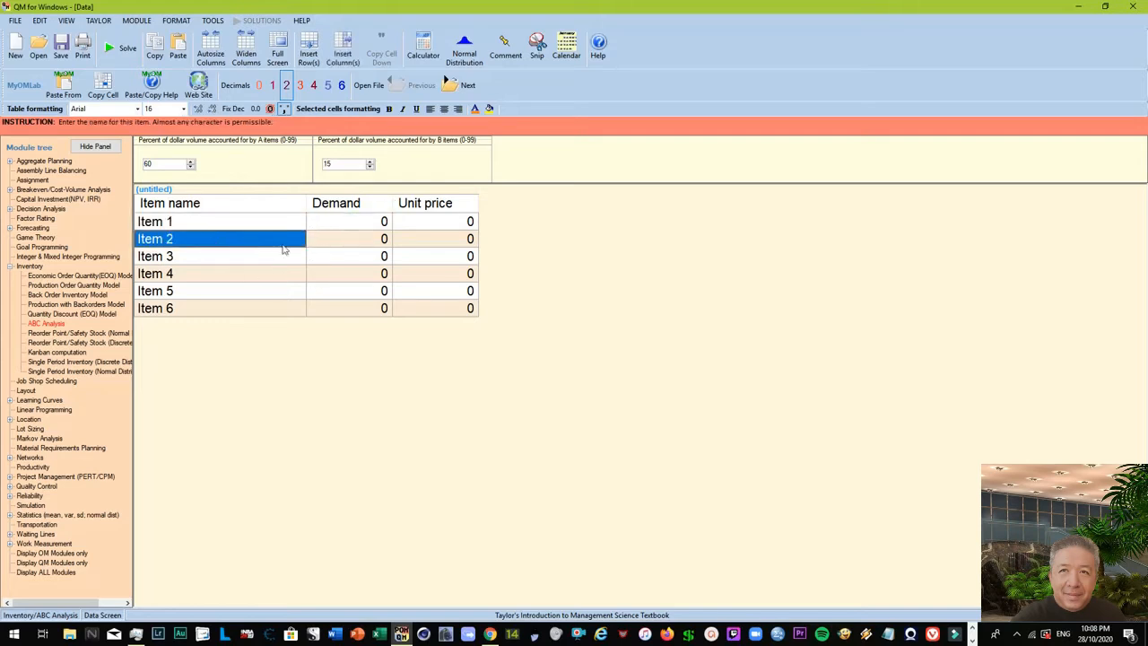
{"action": "left_click", "coordinate": [233, 110]}
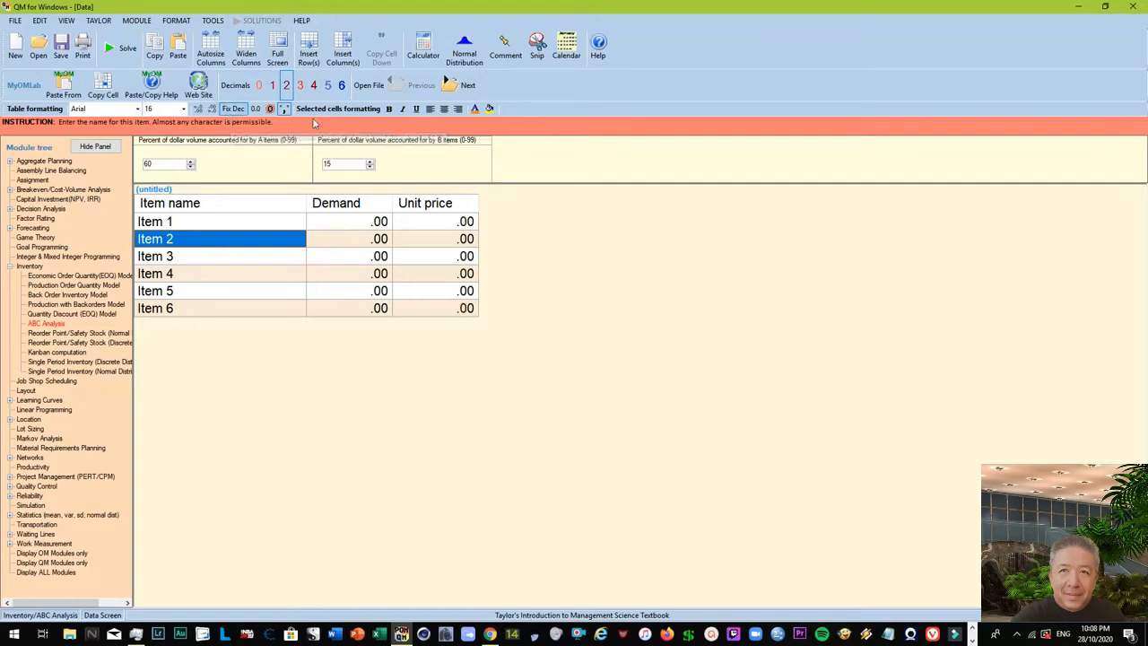
{"action": "left_click", "coordinate": [336, 222]}
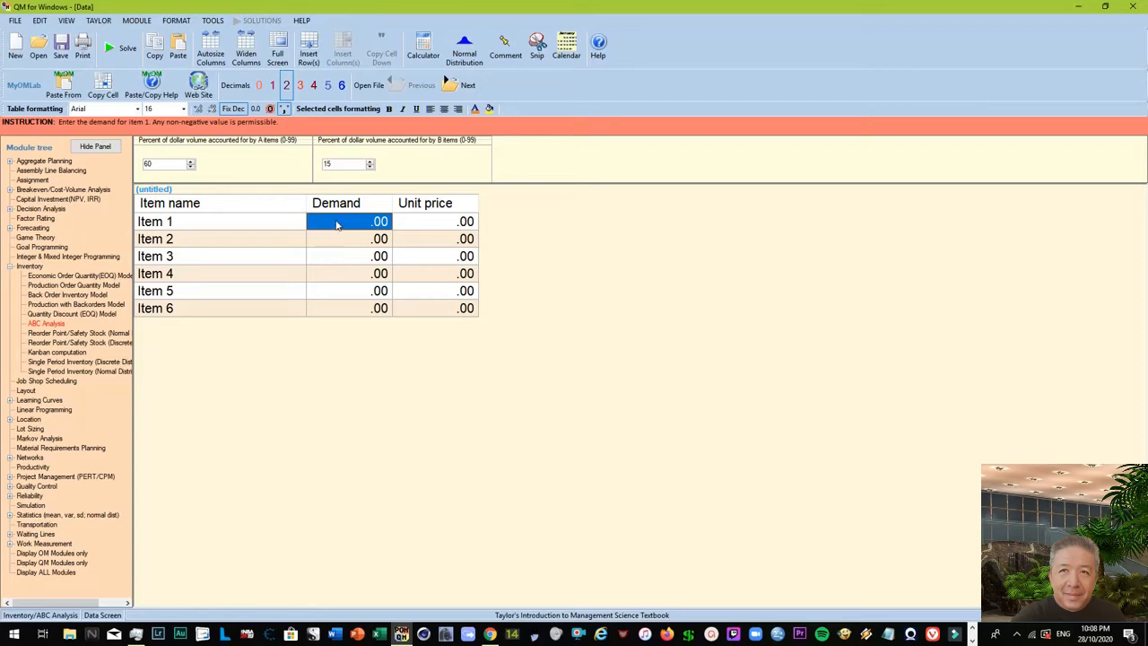
{"action": "left_click", "coordinate": [340, 241]}
{"action": "left_click", "coordinate": [341, 257]}
{"action": "left_click", "coordinate": [342, 277]}
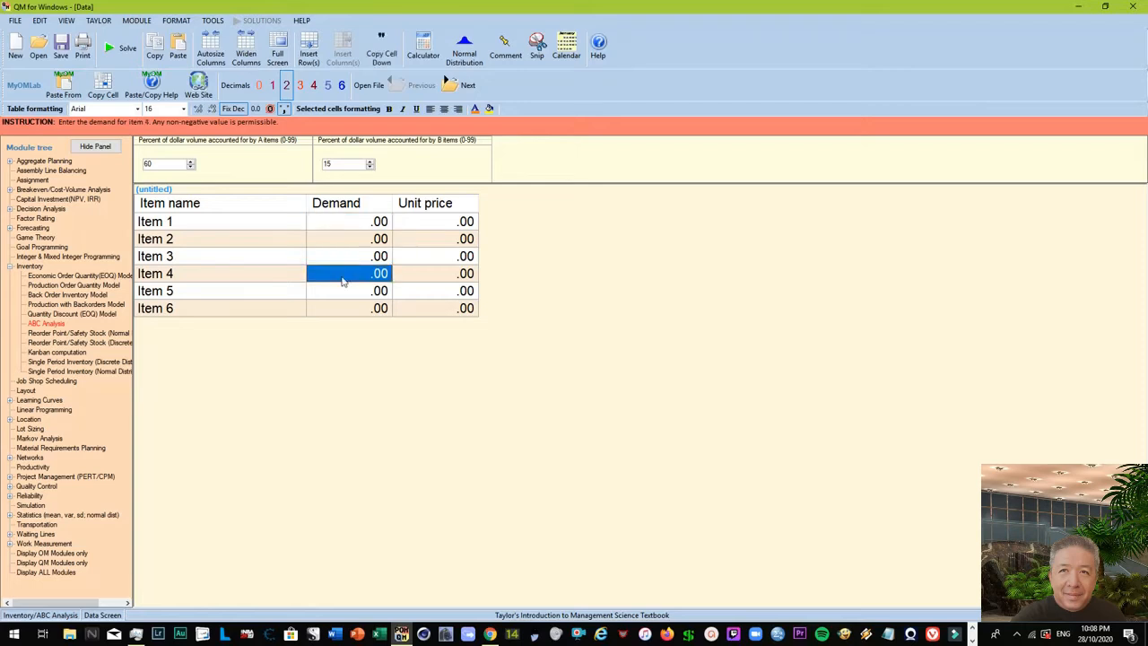
{"action": "left_click", "coordinate": [342, 309]}
- Enter a demand of 1000 for Item 1 and 500 for Item 2
{"action": "left_click", "coordinate": [342, 230]}
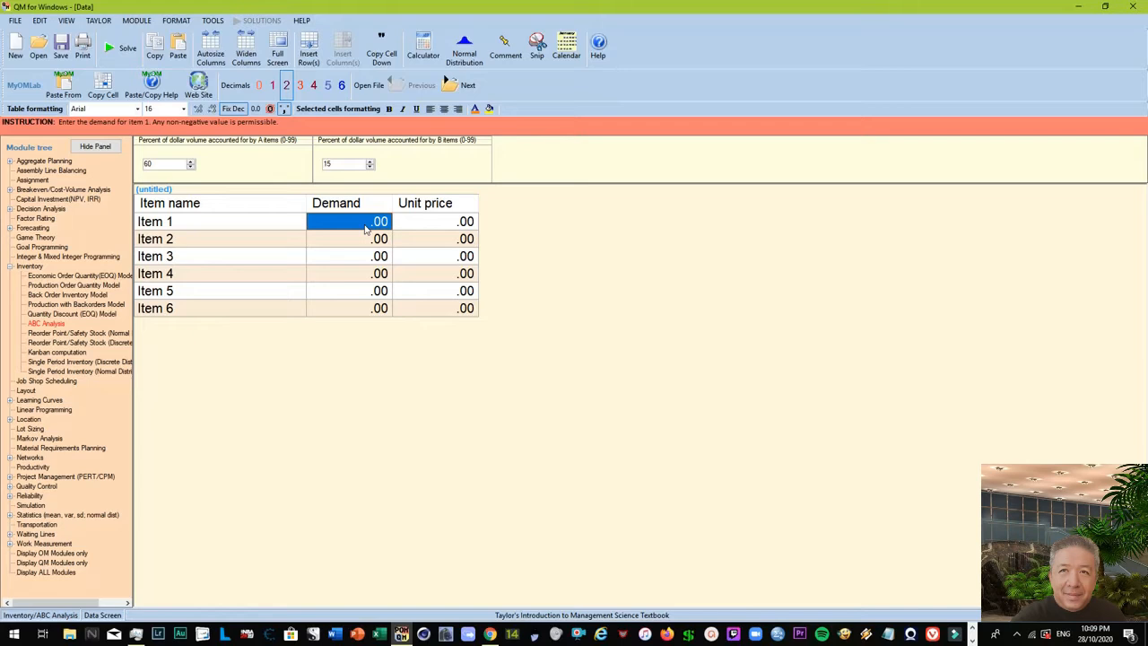
{"action": "type", "text": "1"}
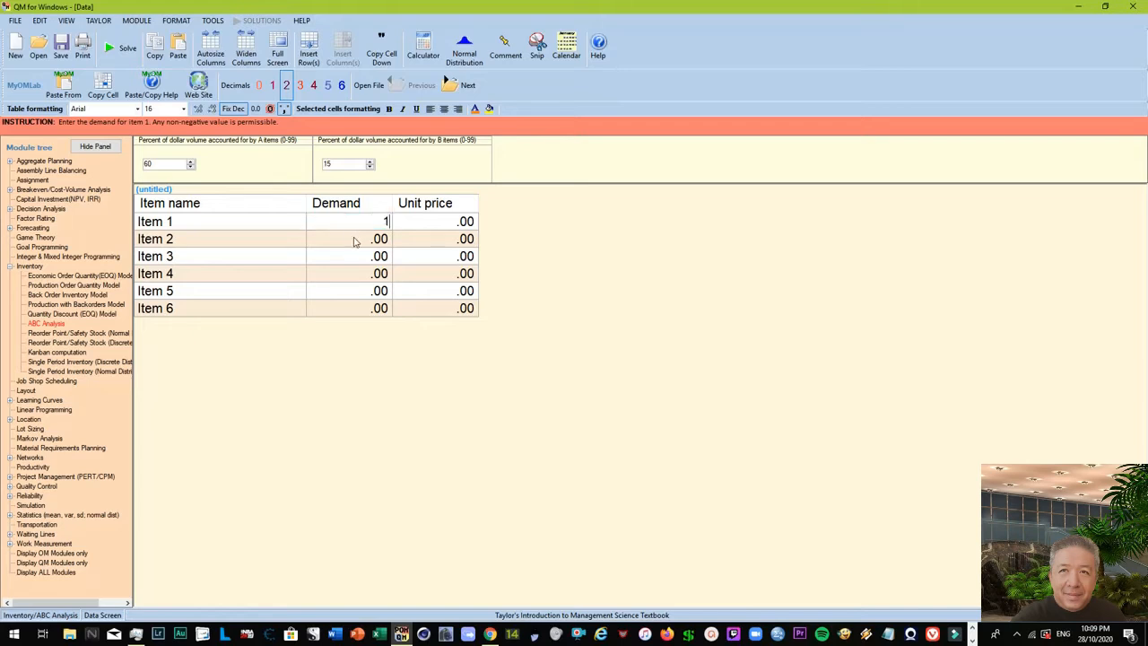
{"action": "type", "text": "000"}
{"action": "left_click", "coordinate": [340, 249]}
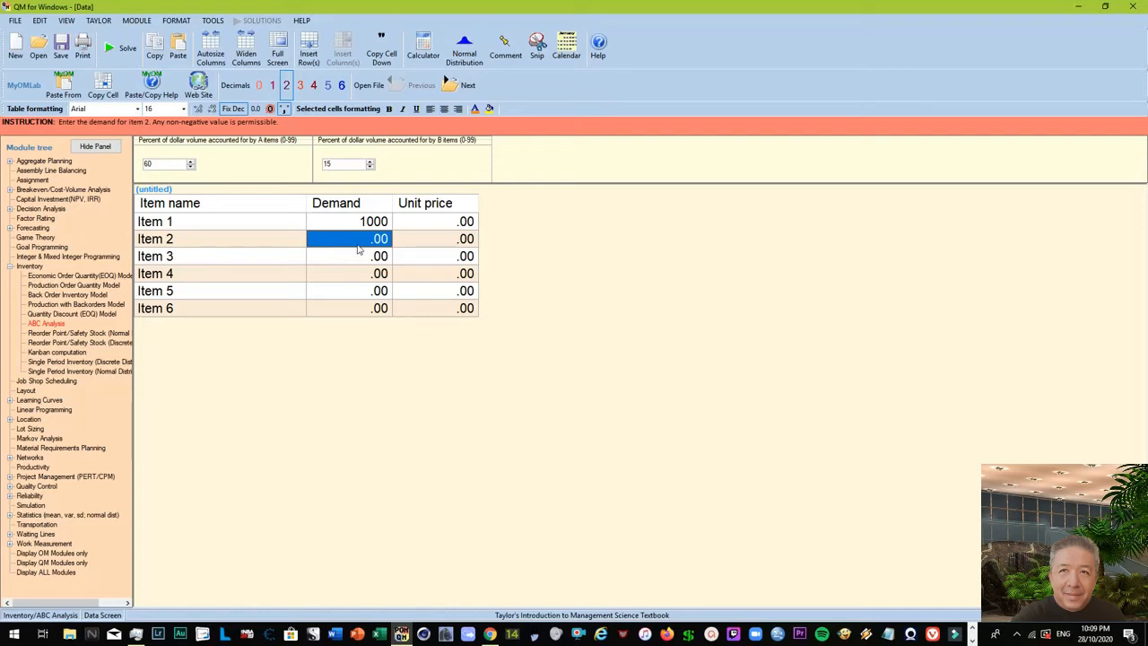
{"action": "type", "text": "500"}
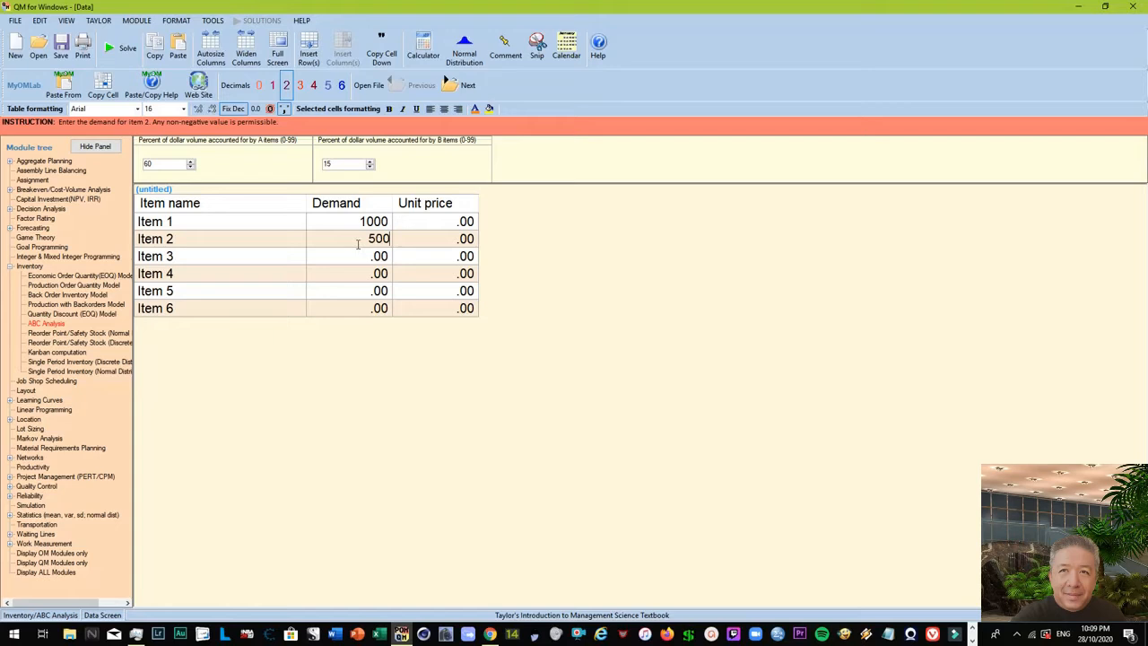
- Enter a demand of 350 for Item 3
{"action": "left_click", "coordinate": [354, 260]}
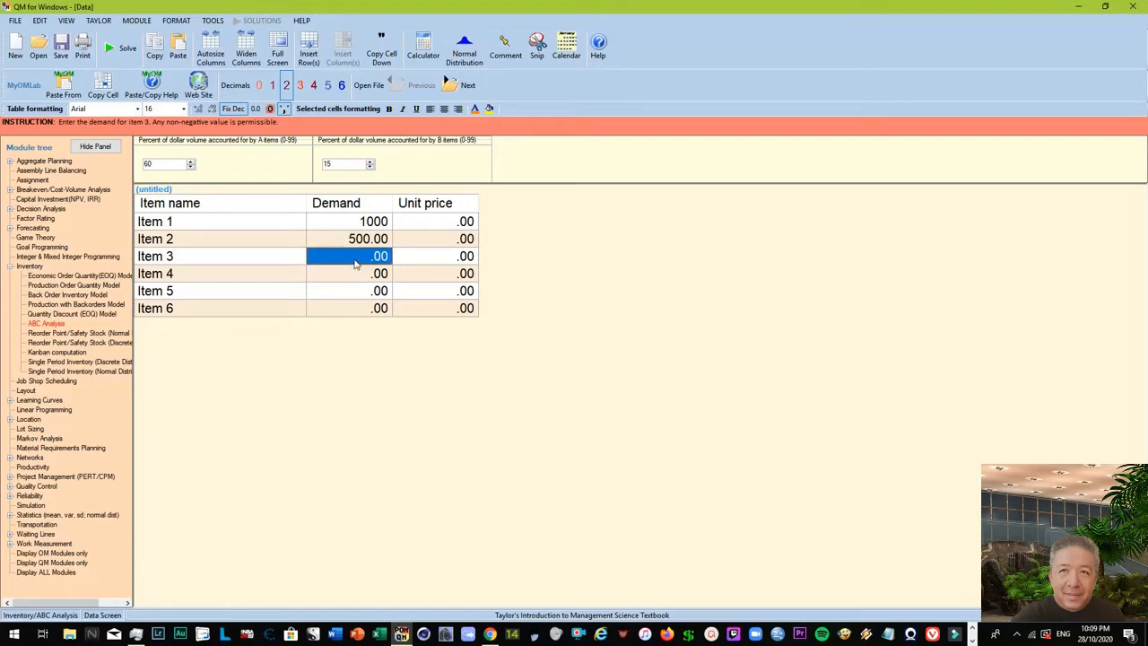
{"action": "type", "text": "356"}
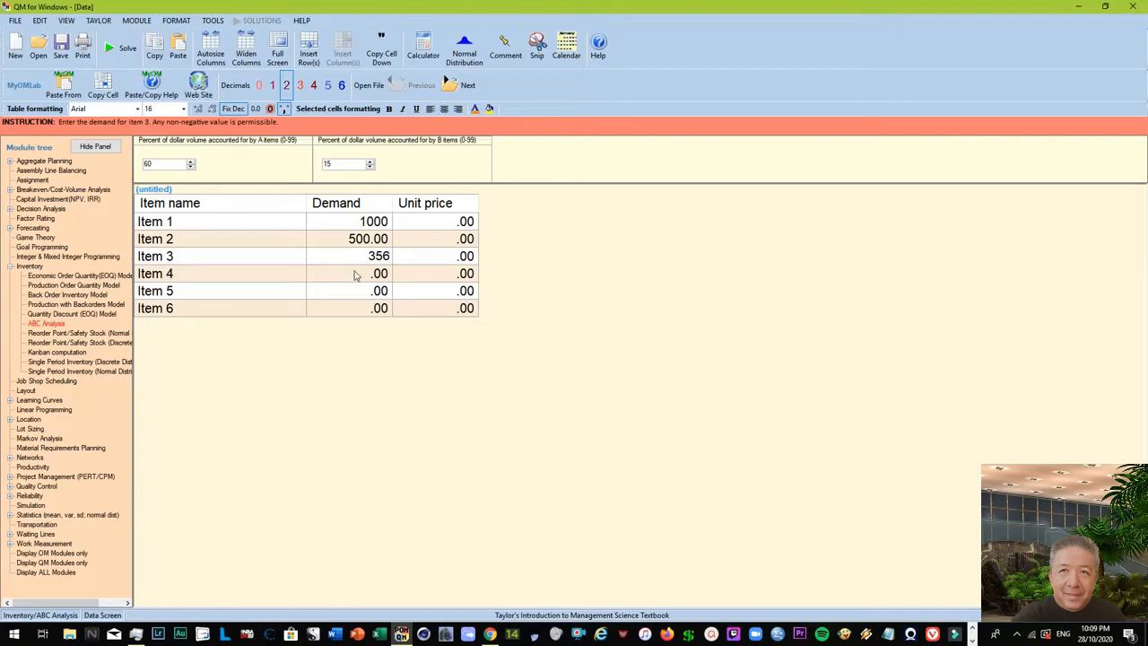
{"action": "left_click", "coordinate": [355, 275]}
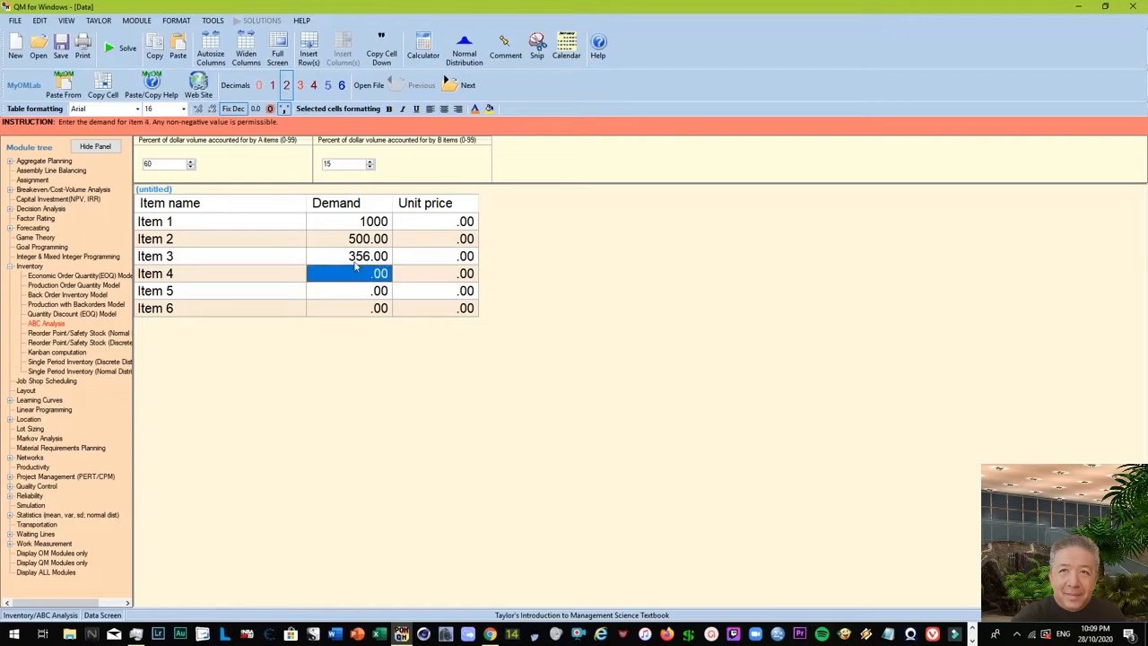
{"action": "left_click", "coordinate": [360, 256]}
{"action": "type", "text": "350"}
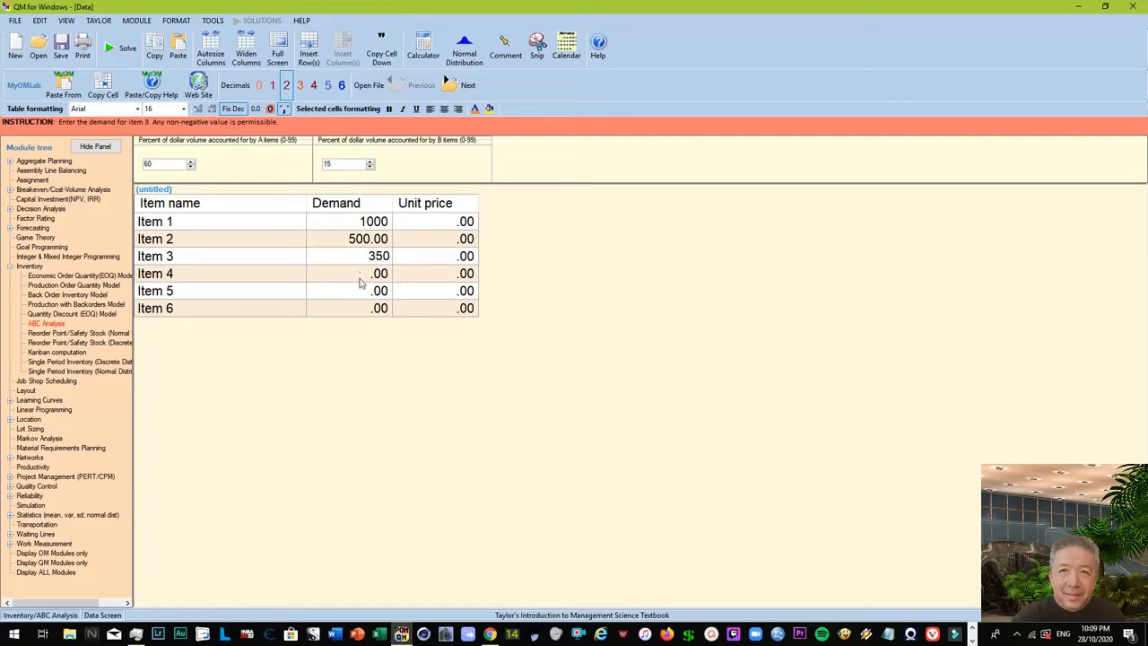
{"action": "key", "text": "Return"}
- Enter demands of 200, 400 and 120 for Items 4, 5 and 6 respectively
{"action": "type", "text": "200"}
{"action": "key", "text": "Return"}
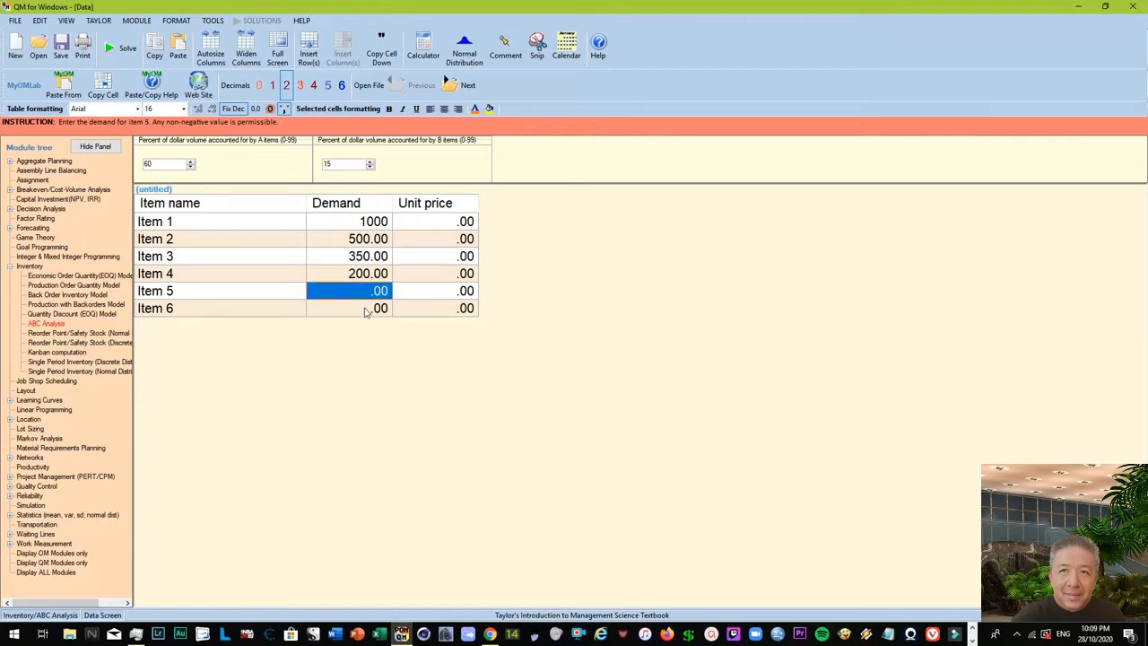
{"action": "type", "text": "400"}
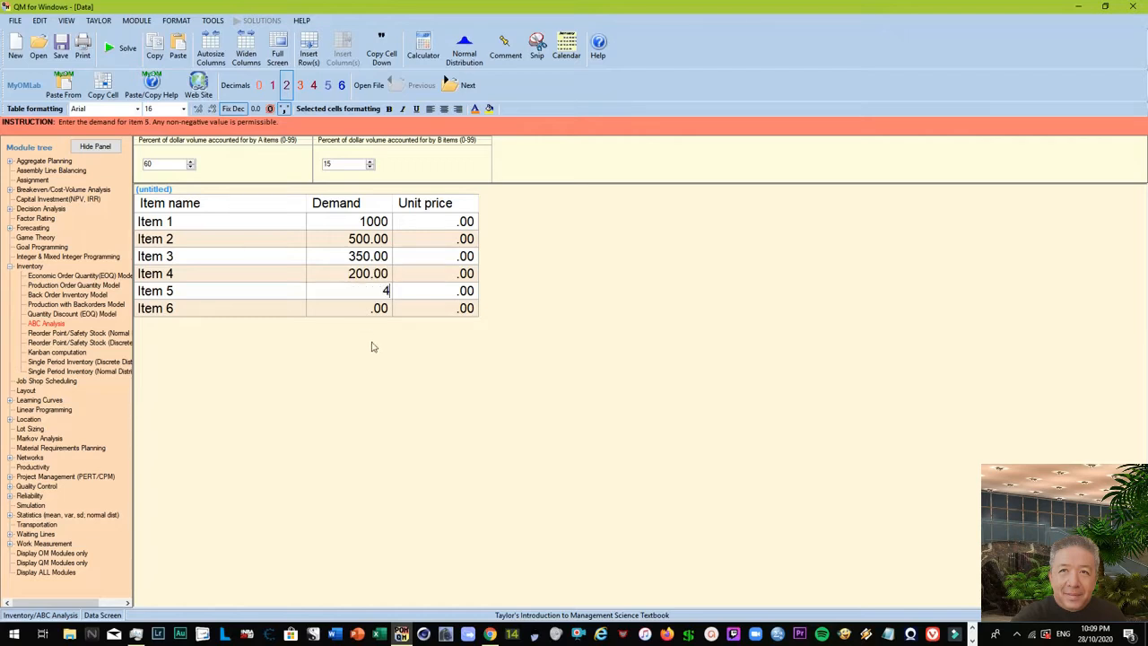
{"action": "left_click", "coordinate": [374, 314]}
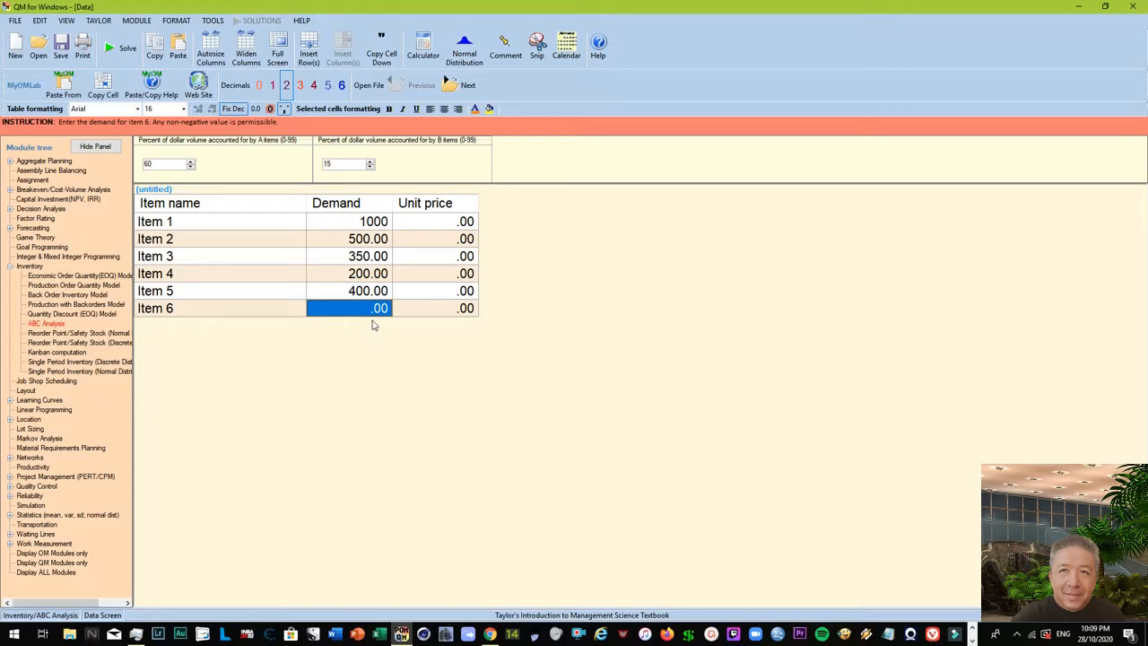
{"action": "type", "text": "120"}
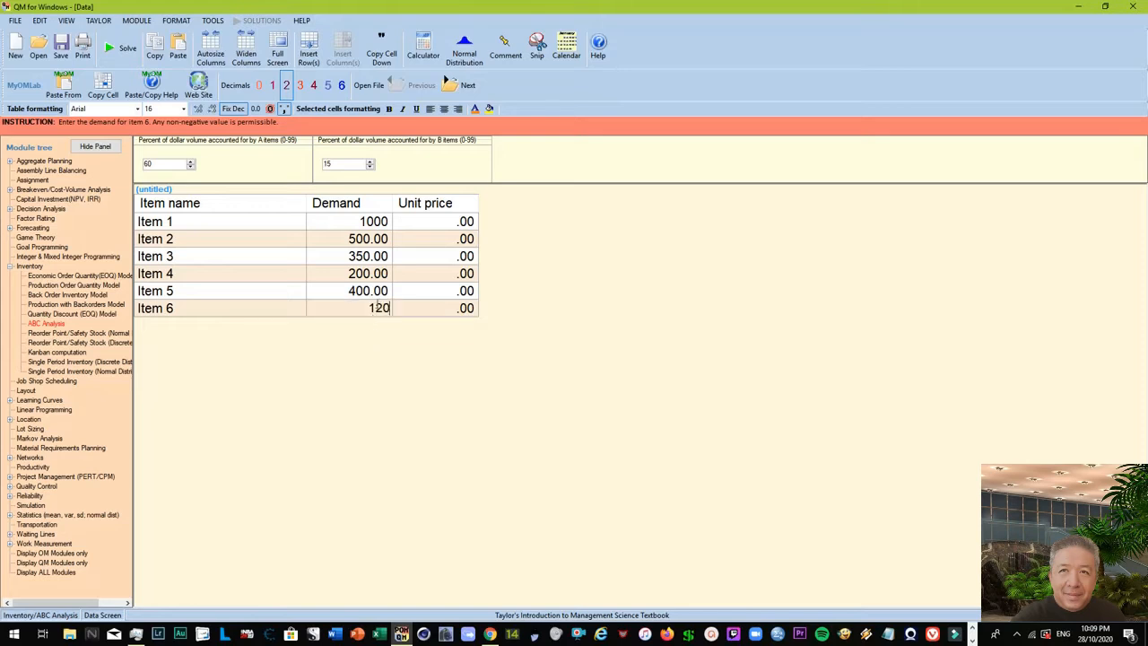
- Enter unit prices of 25, 35 and 40 for Items 1, 2 and 3 respectively
{"action": "left_click", "coordinate": [434, 223]}
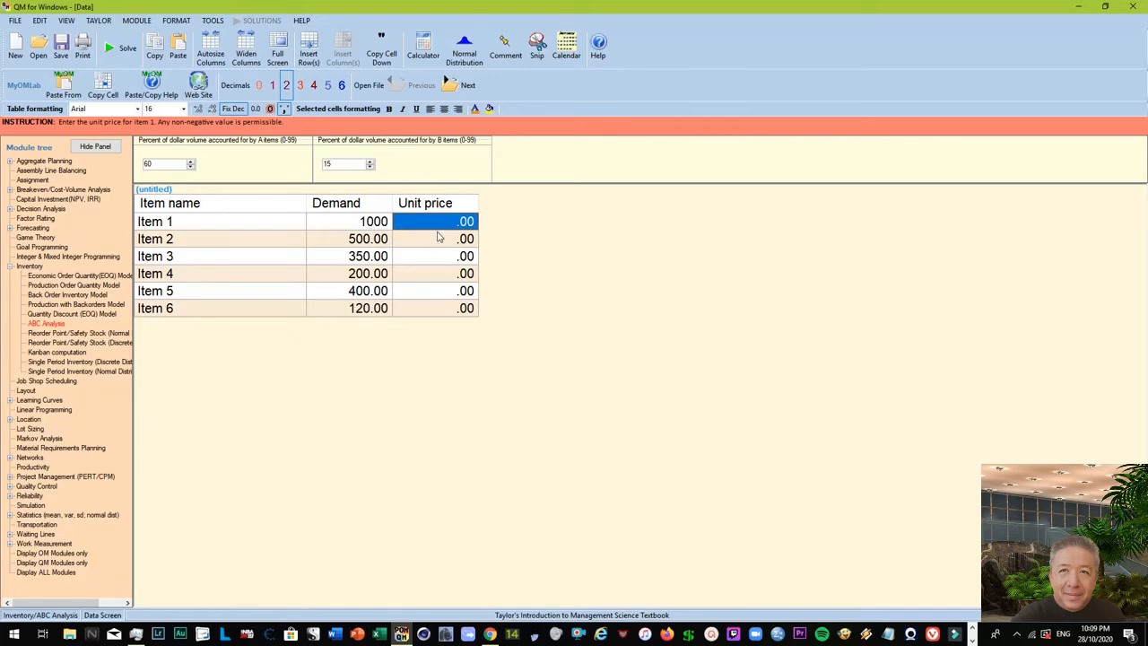
{"action": "type", "text": "25"}
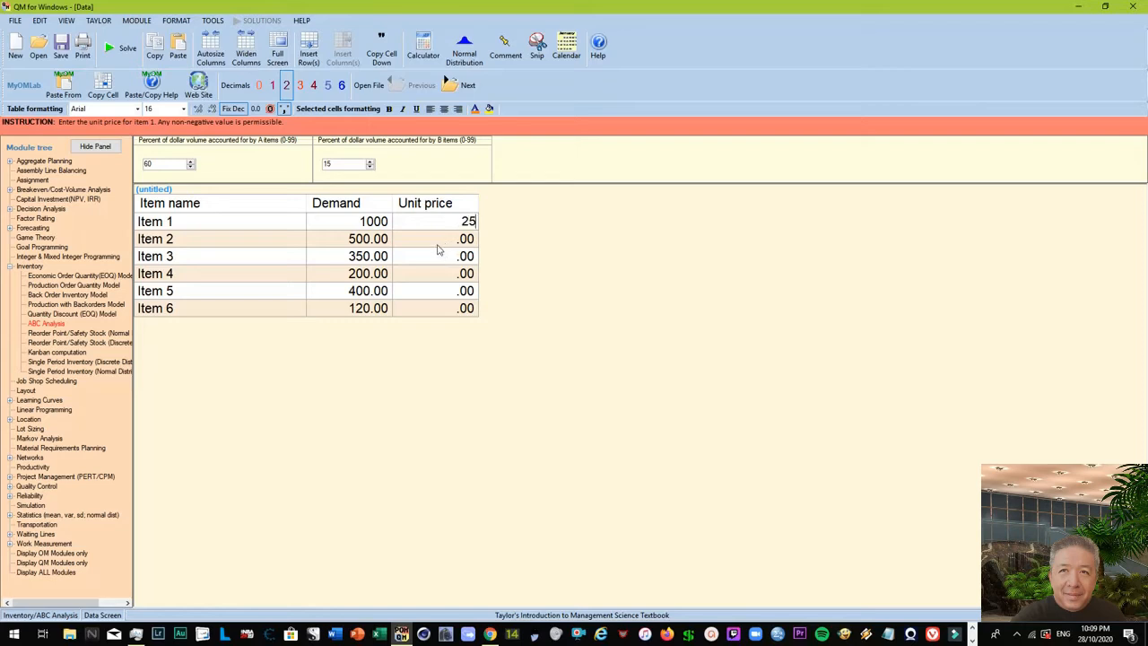
{"action": "key", "text": "Return"}
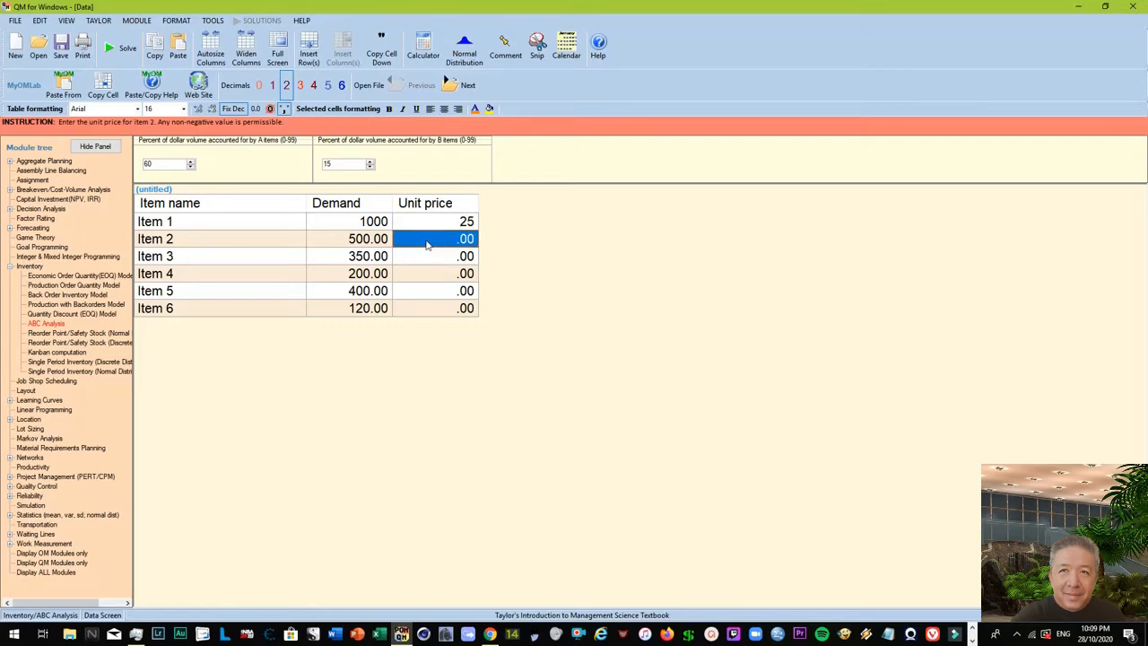
{"action": "type", "text": "35"}
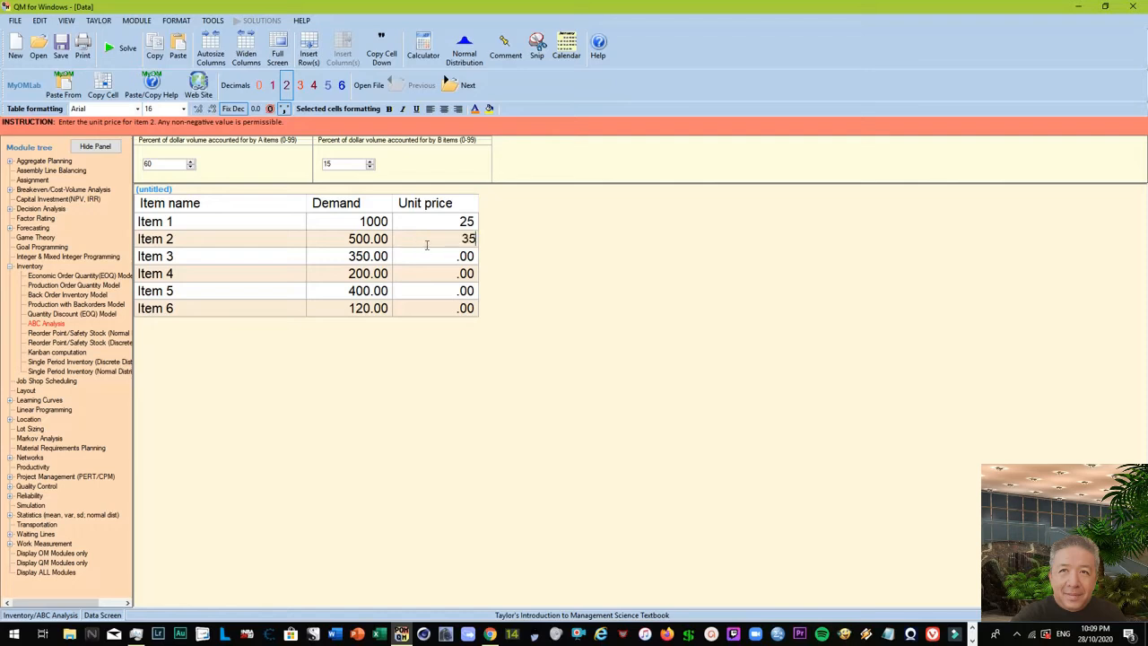
{"action": "key", "text": "Return"}
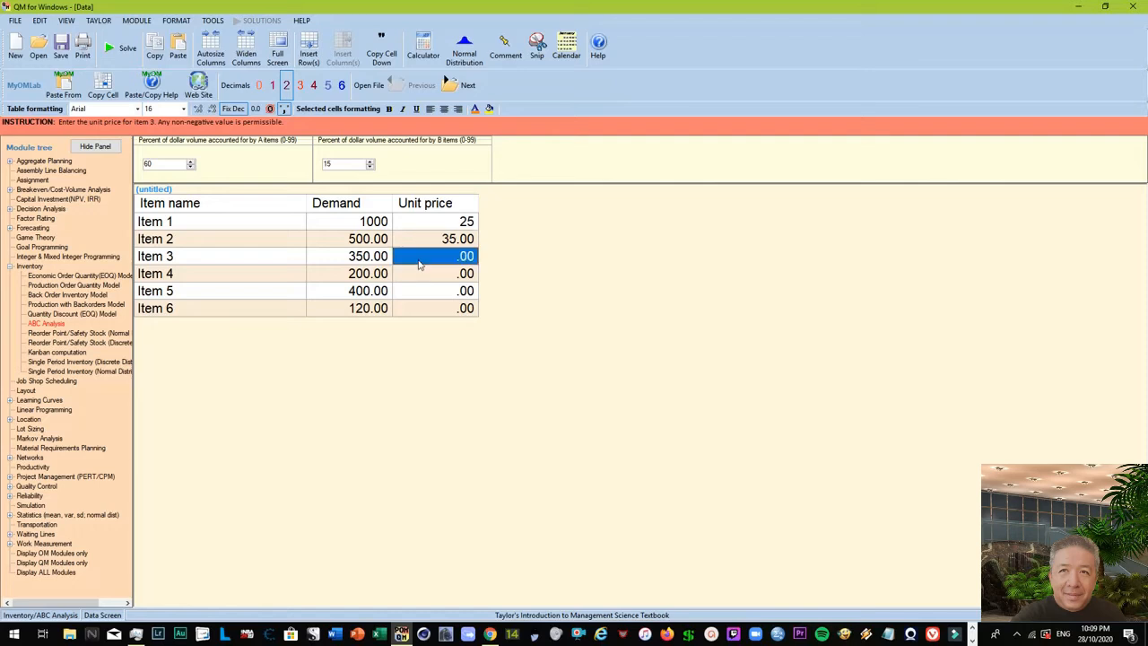
{"action": "type", "text": "40"}
{"action": "key", "text": "Return"}
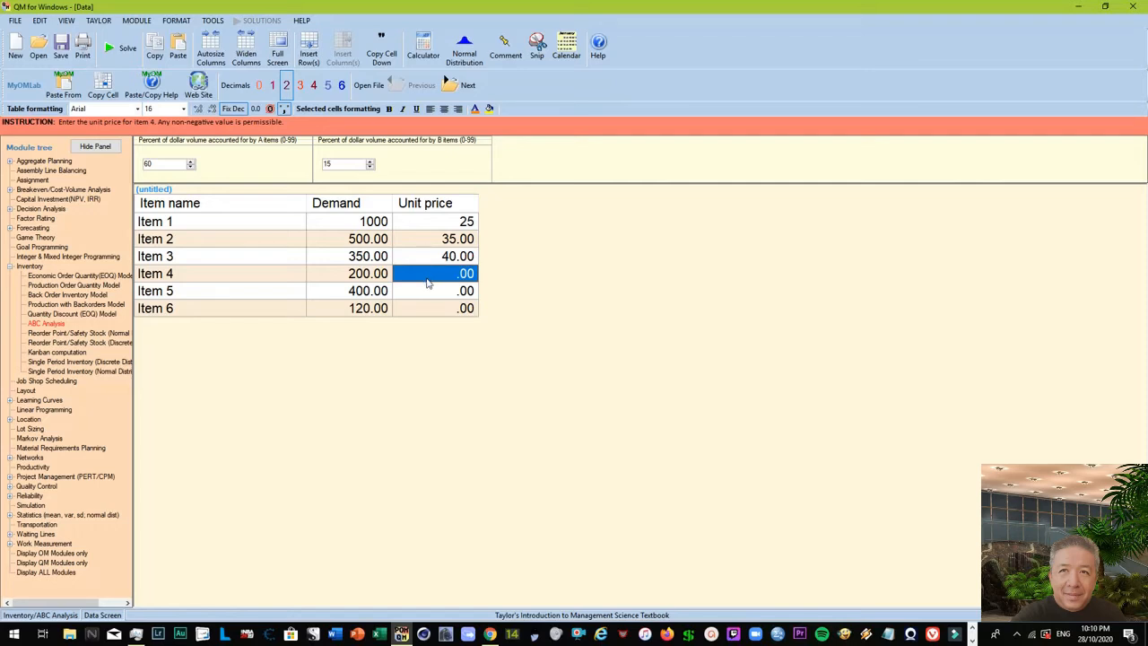
- Enter a unit price of 43 for Item 4
{"action": "type", "text": "4"}
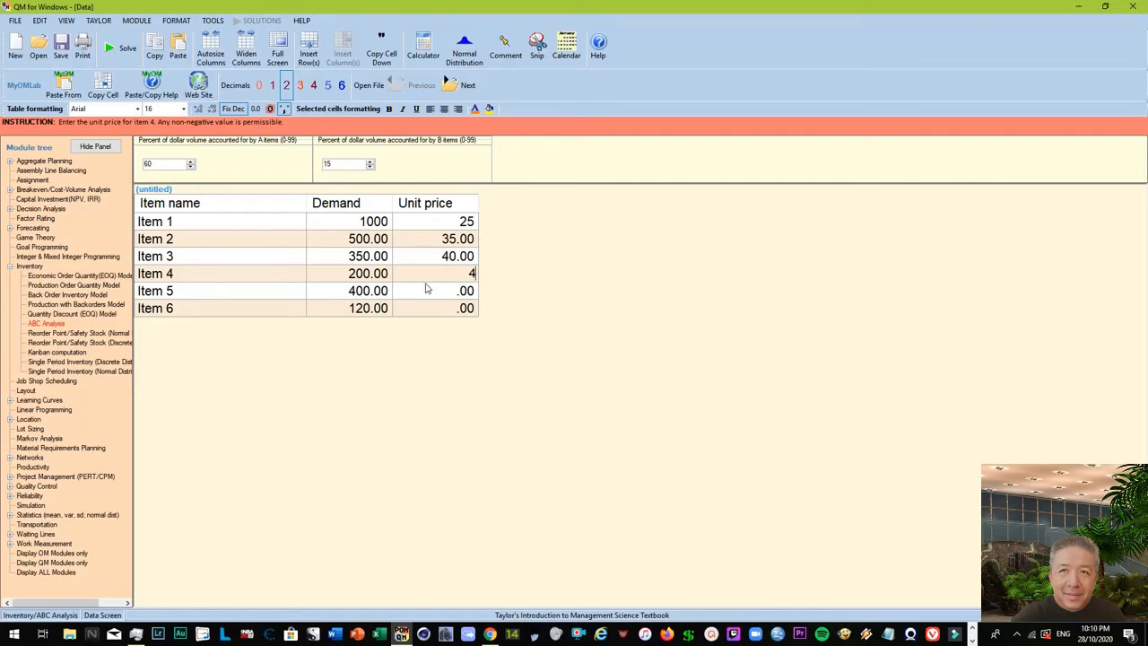
{"action": "type", "text": "t"}
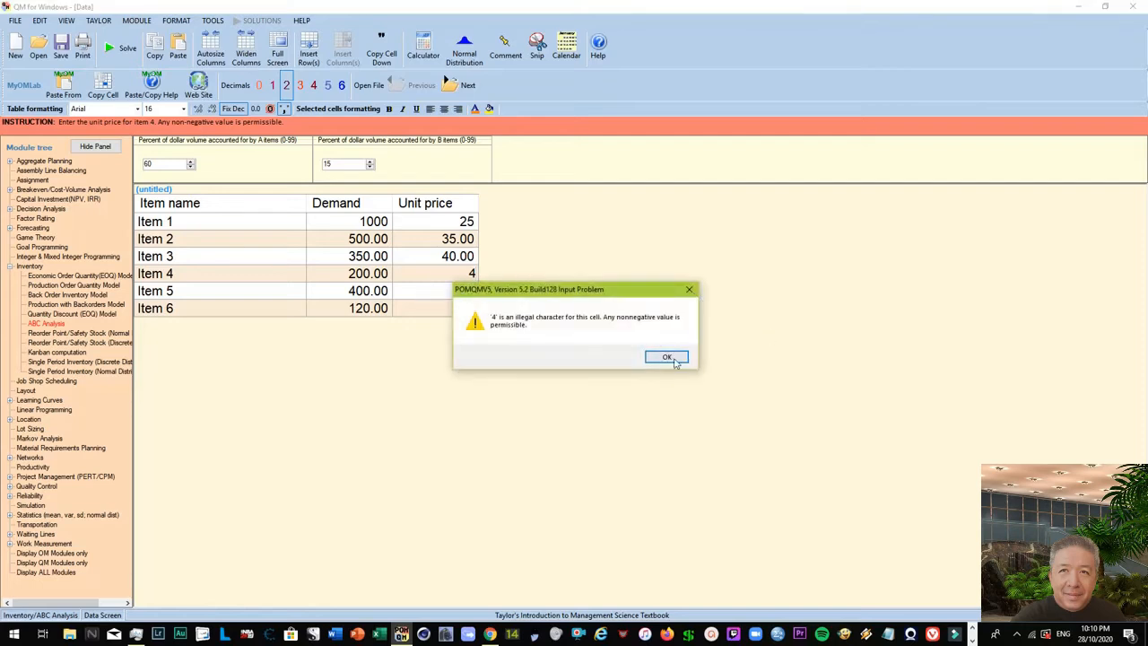
{"action": "left_click", "coordinate": [670, 357]}
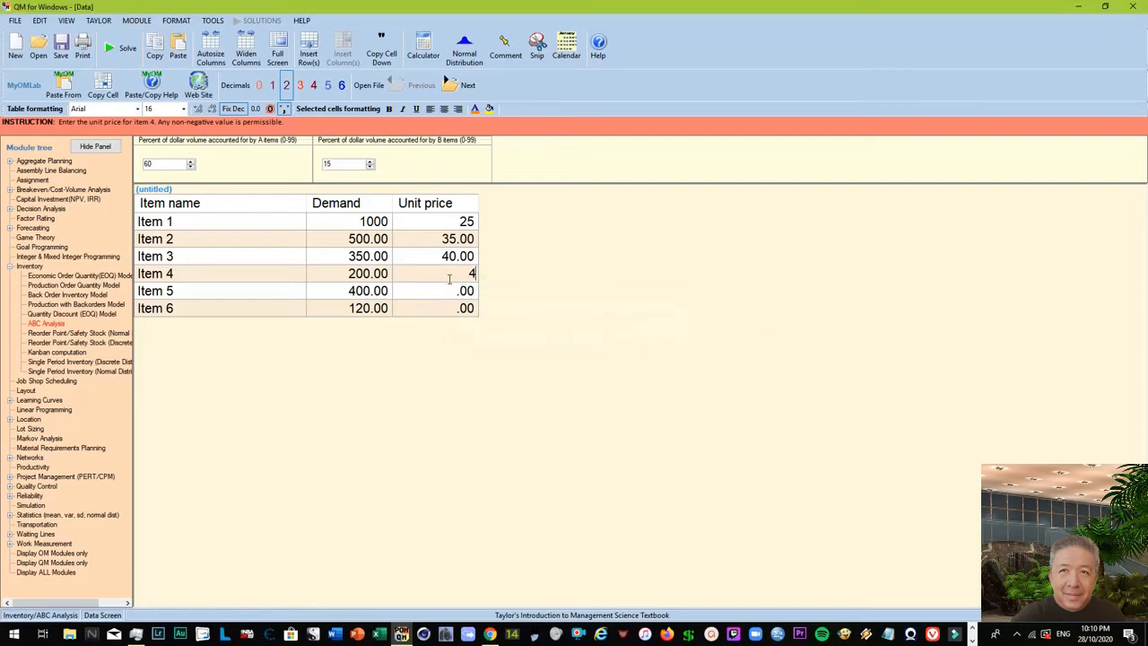
{"action": "left_click", "coordinate": [435, 301]}
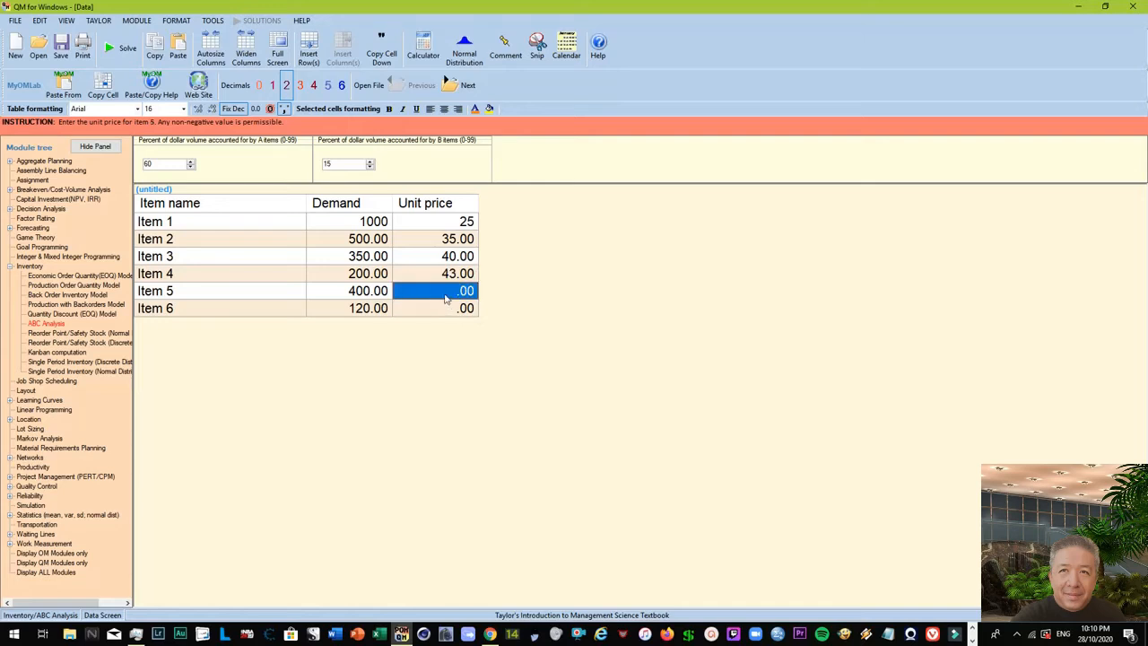
- Enter a unit price of 15 for Item 5 and 150 for Item 6
{"action": "type", "text": "15"}
{"action": "left_click", "coordinate": [446, 314]}
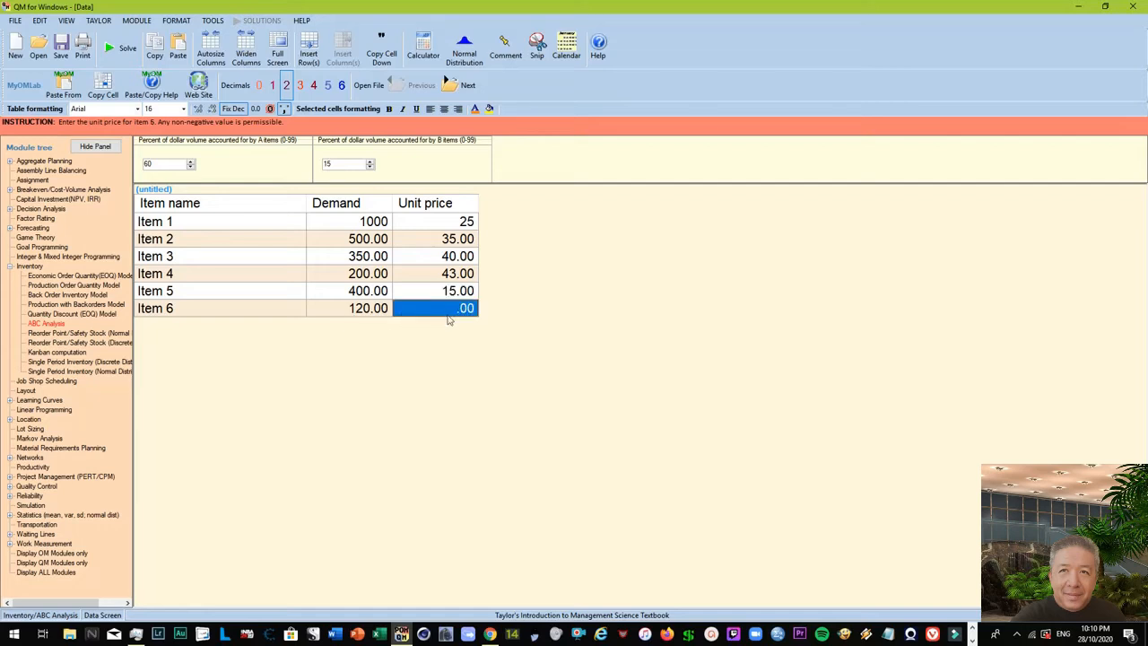
{"action": "type", "text": "150"}
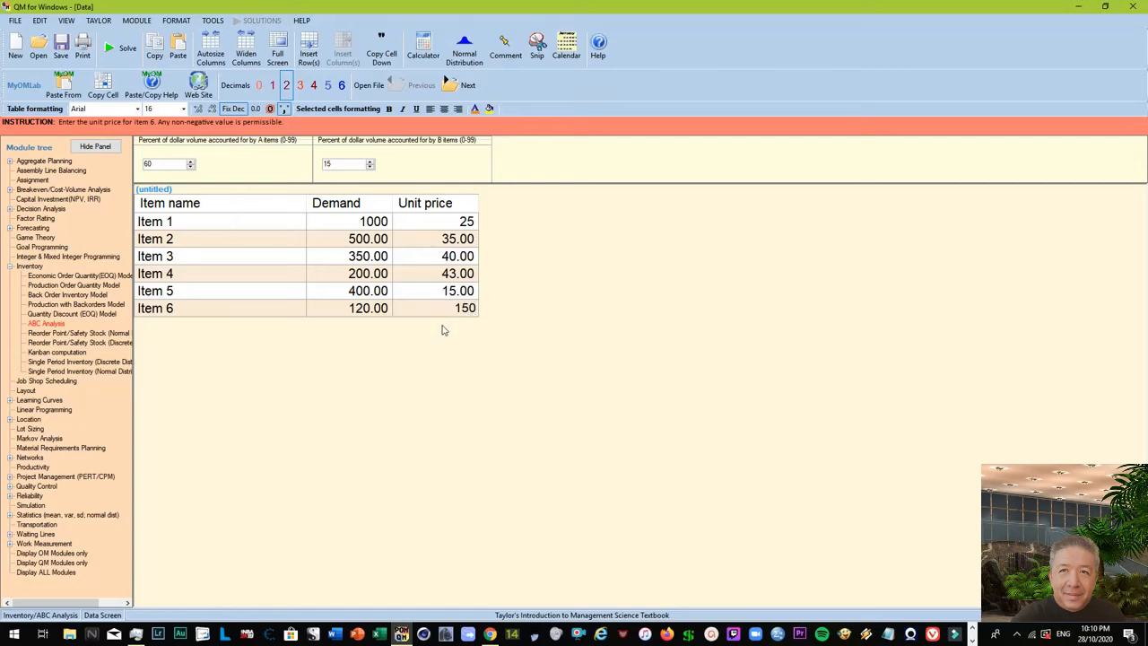
{"action": "left_click", "coordinate": [344, 313]}
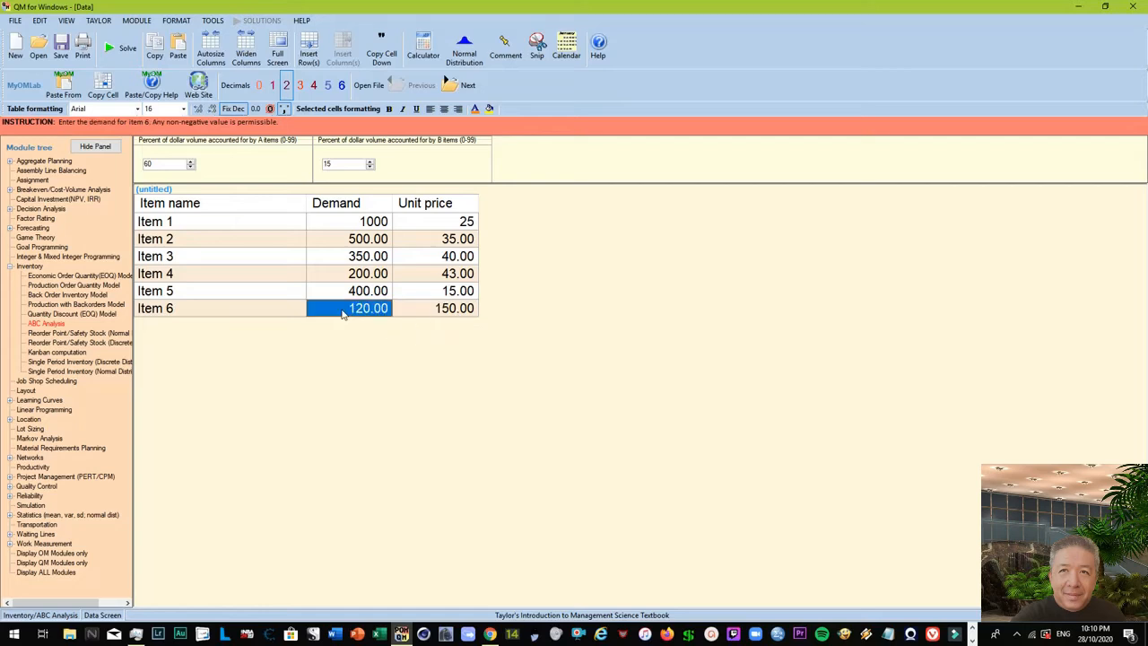
- Set the percent of dollar volume accounted for by B items to 20 and solve the ABC analysis
{"action": "left_click", "coordinate": [342, 166]}
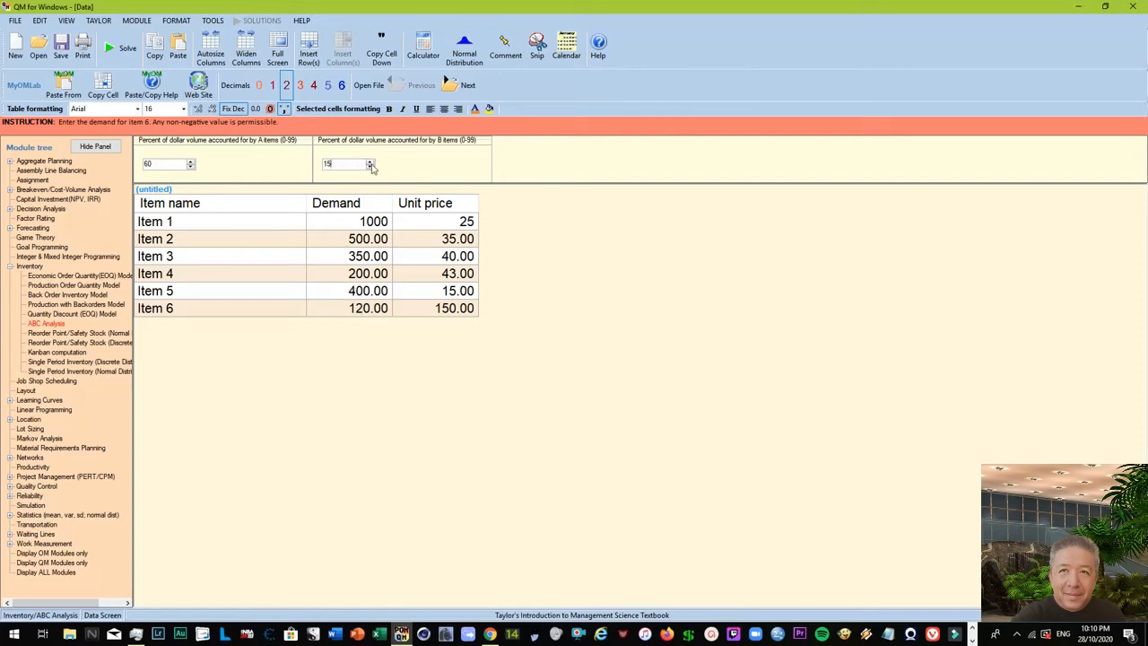
{"action": "left_click", "coordinate": [371, 162]}
{"action": "left_click", "coordinate": [371, 162]}
{"action": "left_click", "coordinate": [370, 162]}
{"action": "left_click", "coordinate": [370, 161]}
{"action": "left_click", "coordinate": [124, 51]}
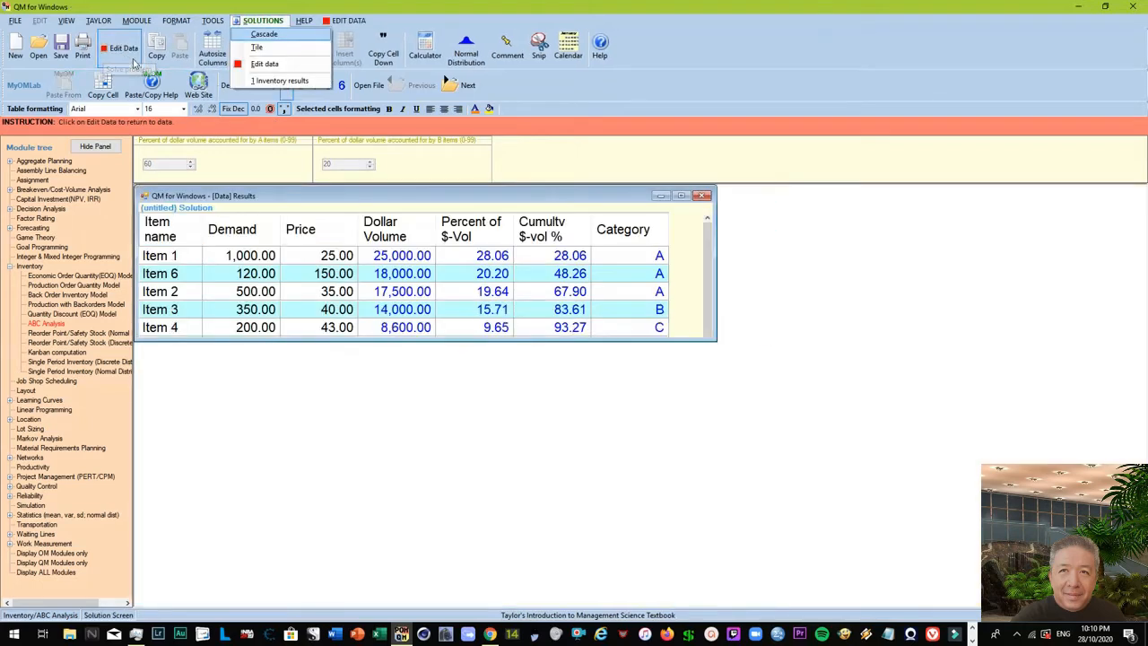
- Examine the category assigned to each item in the results, and read Item 6's demand, price, dollar volume and percent of dollar volume
{"action": "left_click", "coordinate": [638, 255]}
{"action": "left_click", "coordinate": [644, 273]}
{"action": "left_click", "coordinate": [639, 293]}
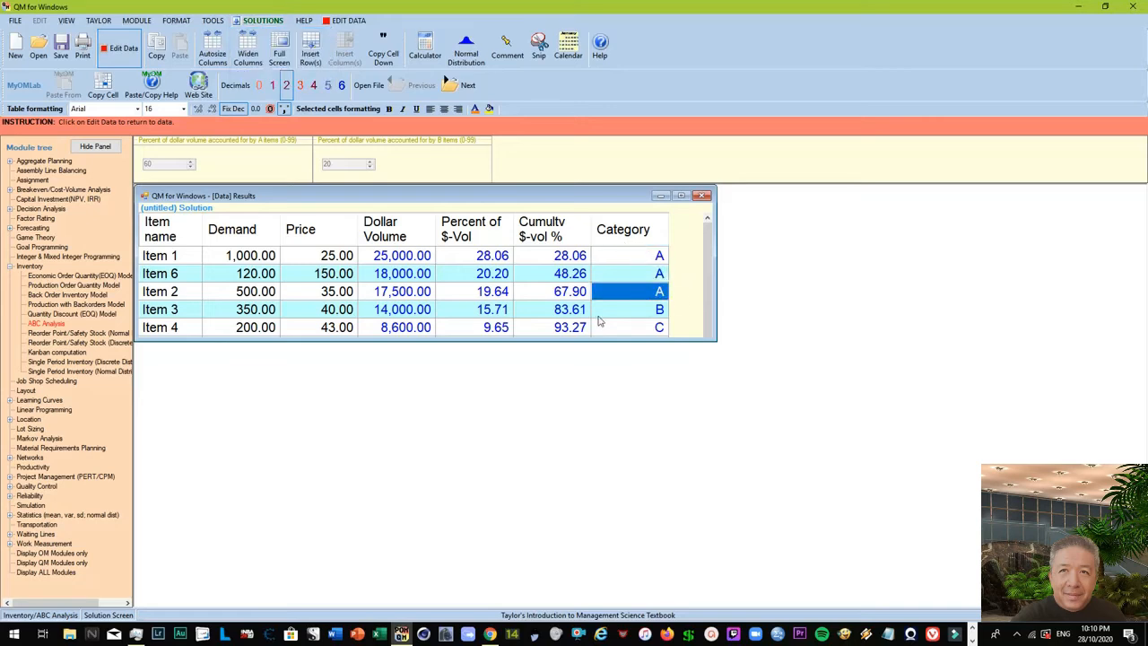
{"action": "scroll", "coordinate": [588, 323], "scroll_direction": "down", "scroll_amount": 1}
{"action": "scroll", "coordinate": [590, 318], "scroll_direction": "up", "scroll_amount": 1}
{"action": "scroll", "coordinate": [607, 304], "scroll_direction": "down", "scroll_amount": 1}
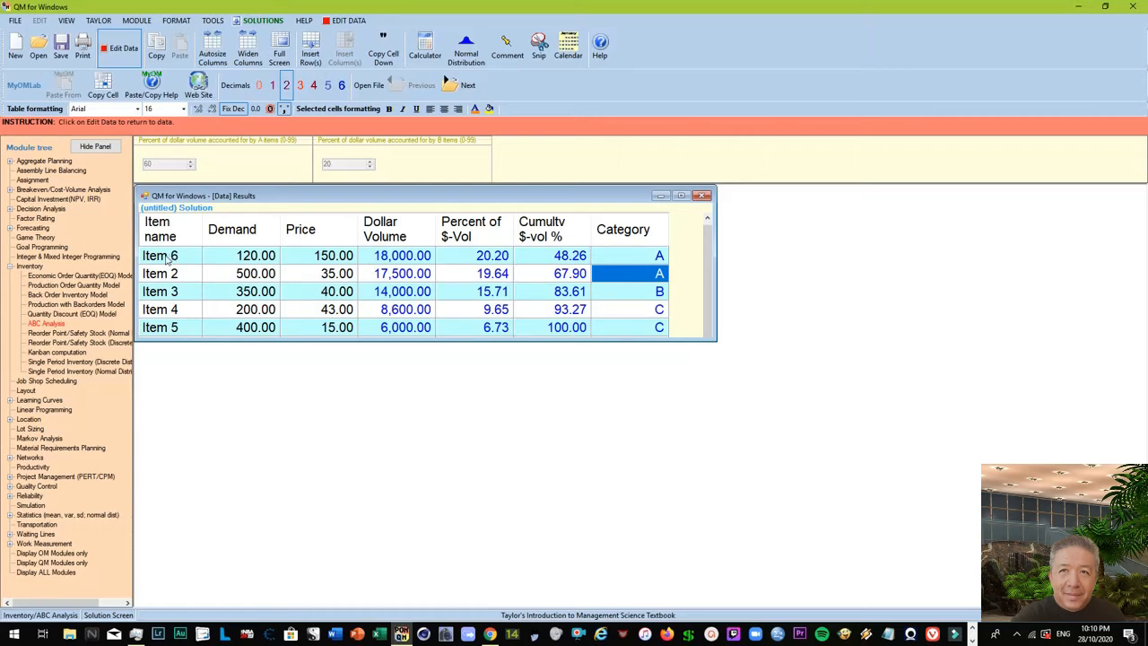
{"action": "left_click", "coordinate": [167, 258]}
{"action": "left_click", "coordinate": [230, 260]}
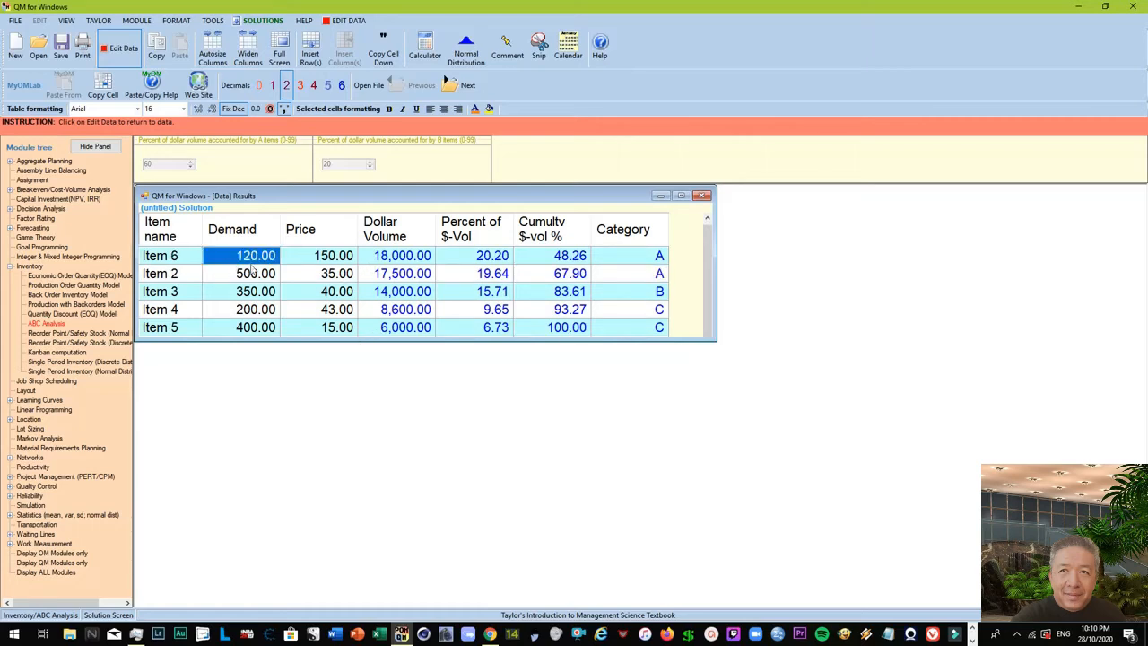
{"action": "left_click", "coordinate": [316, 260]}
{"action": "left_click", "coordinate": [405, 258]}
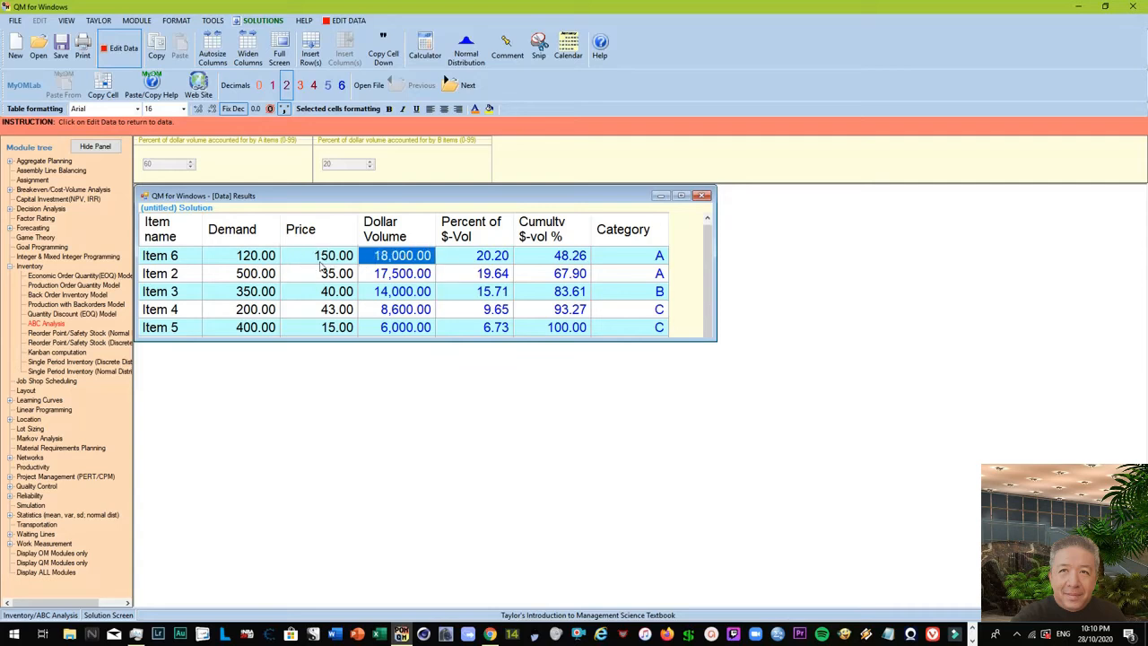
{"action": "left_click", "coordinate": [487, 258]}
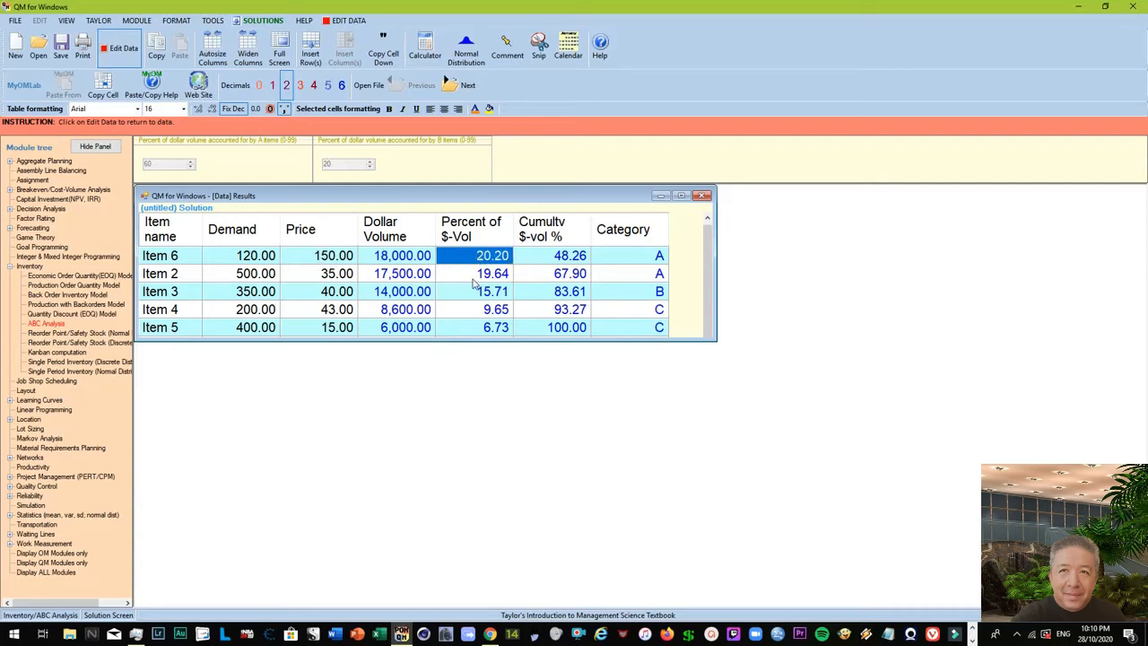
- Maximize the results window and compare the percent and cumulative dollar-volume figures of Items 6 and 1
{"action": "left_click", "coordinate": [681, 195]}
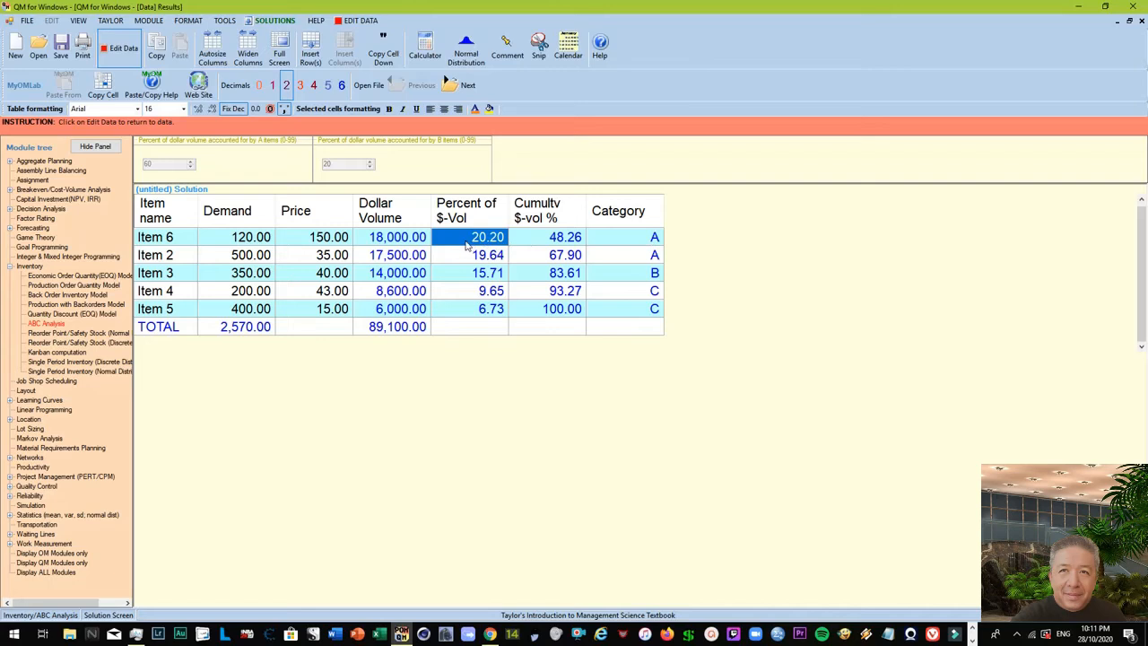
{"action": "left_click", "coordinate": [556, 242]}
{"action": "left_click", "coordinate": [442, 243]}
{"action": "left_click", "coordinate": [528, 245]}
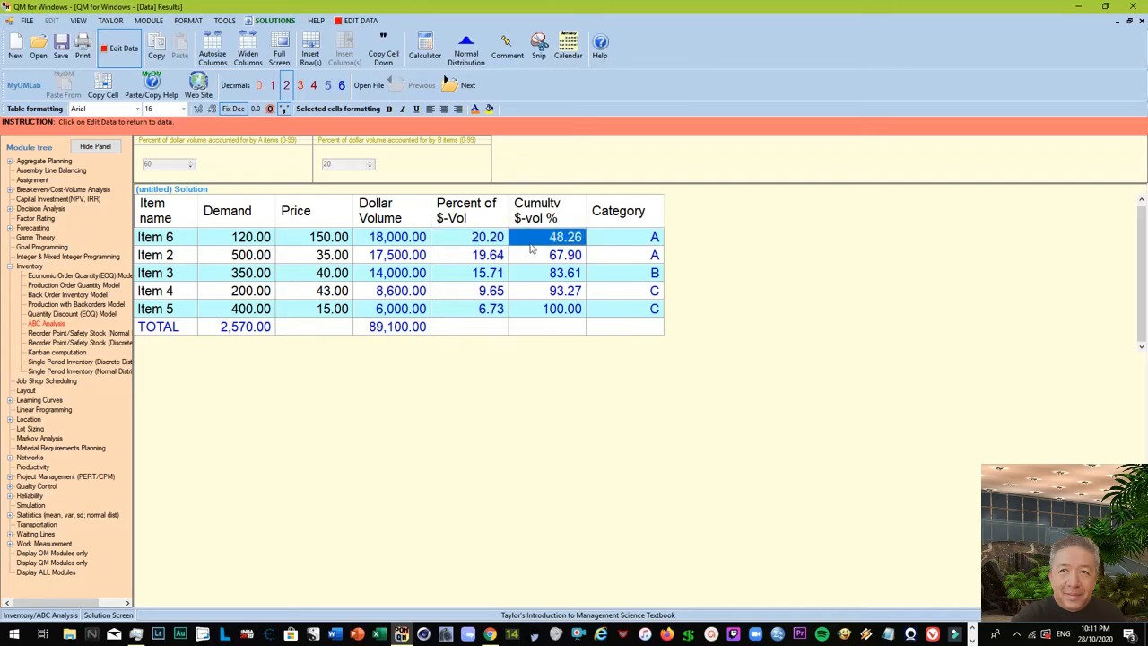
{"action": "scroll", "coordinate": [539, 298], "scroll_direction": "up", "scroll_amount": 1}
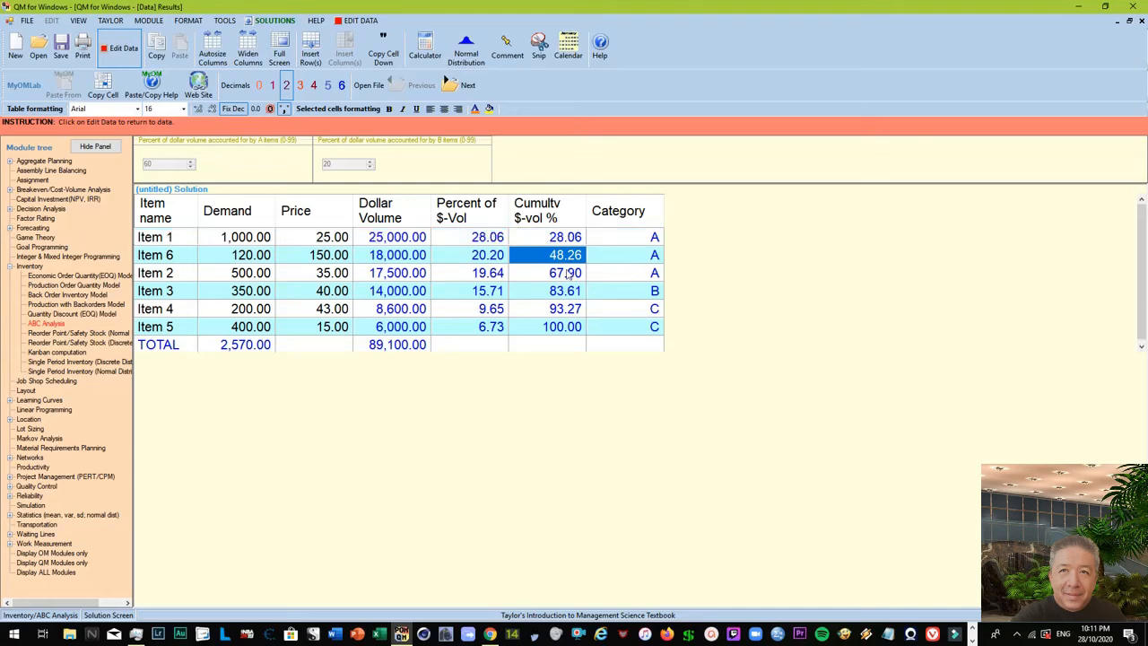
{"action": "left_click", "coordinate": [375, 237]}
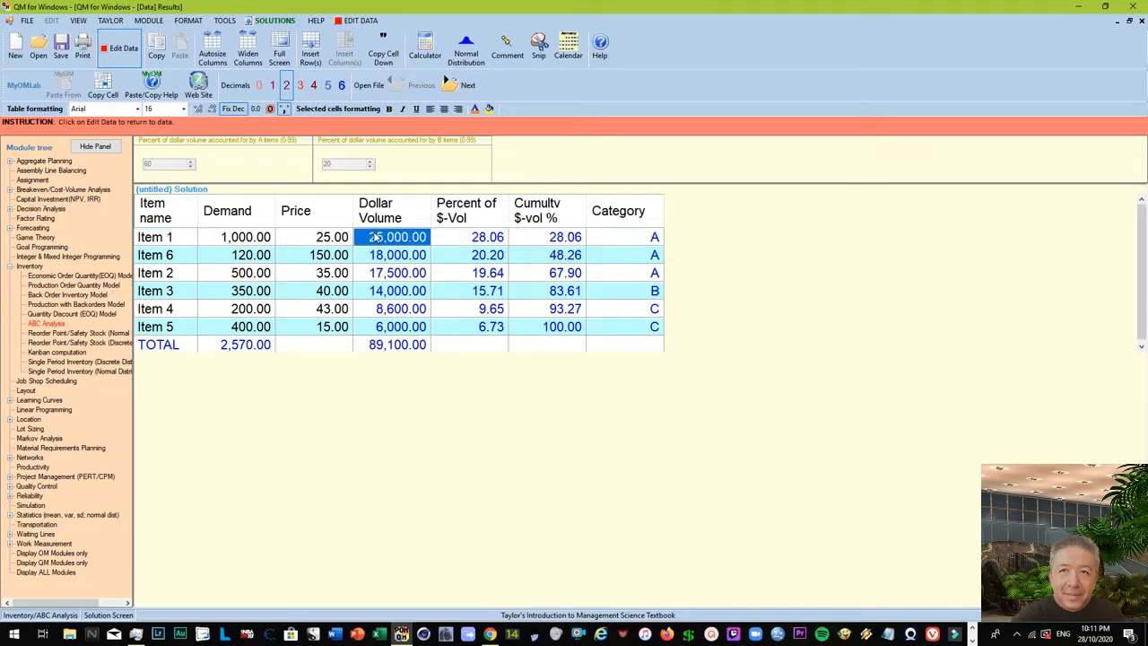
{"action": "left_click", "coordinate": [461, 242]}
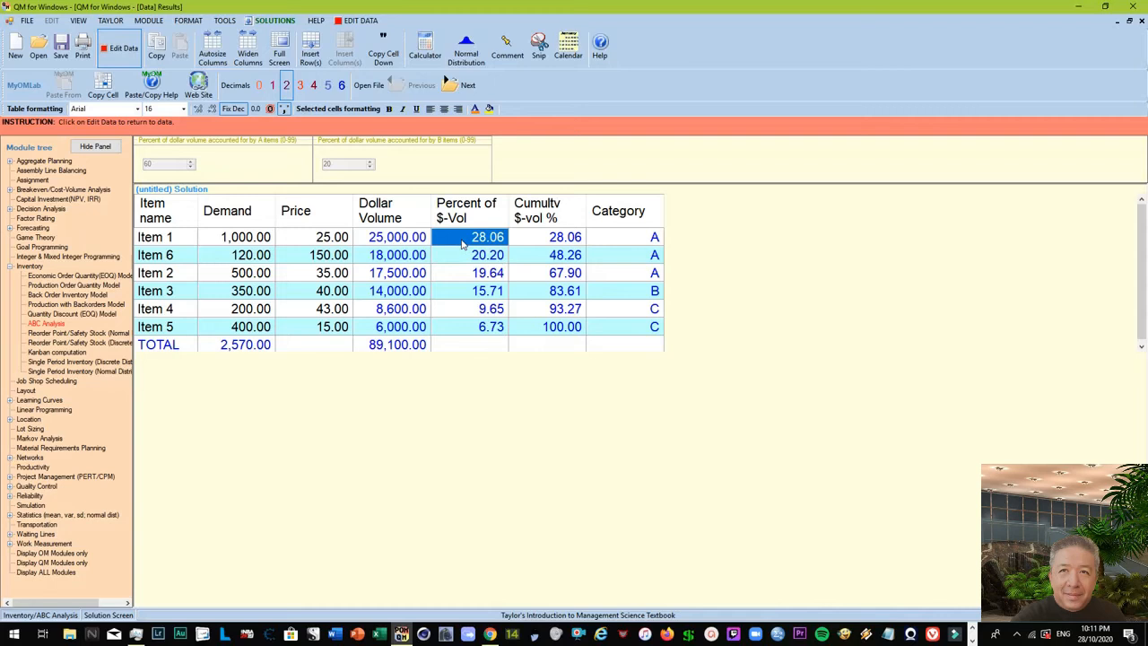
{"action": "left_click", "coordinate": [552, 242]}
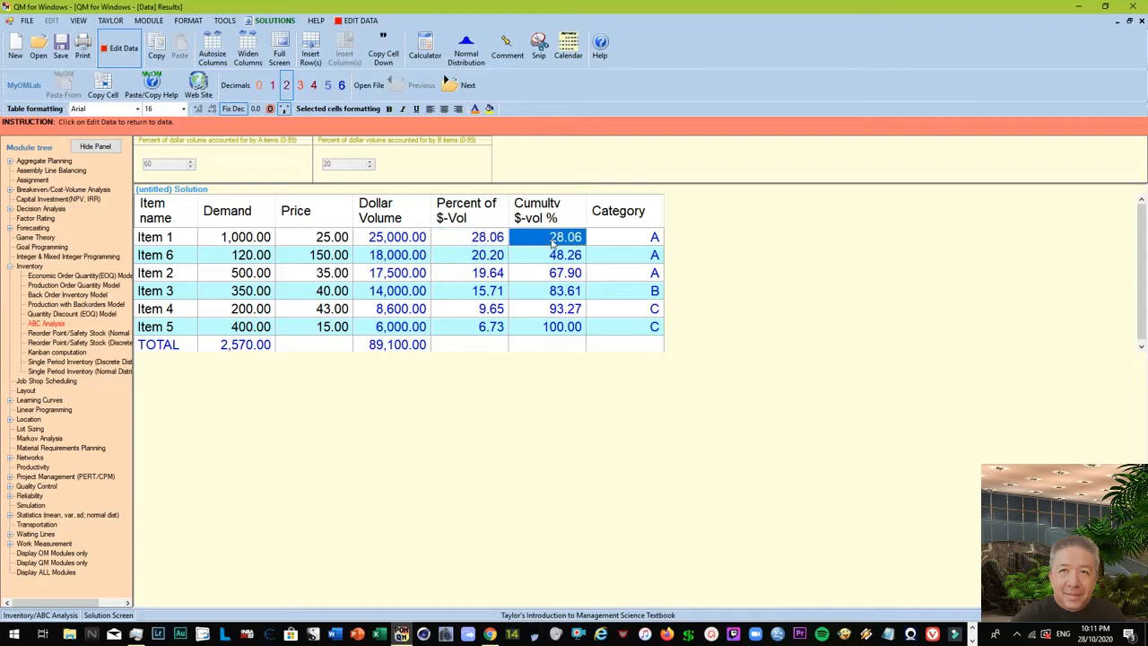
- Trace Items 6 and 2 through their cumulative dollar-volume percentages, and check Item 2's category, Item 3's demand and Item 5's category
{"action": "left_click", "coordinate": [459, 259]}
{"action": "left_click", "coordinate": [183, 257]}
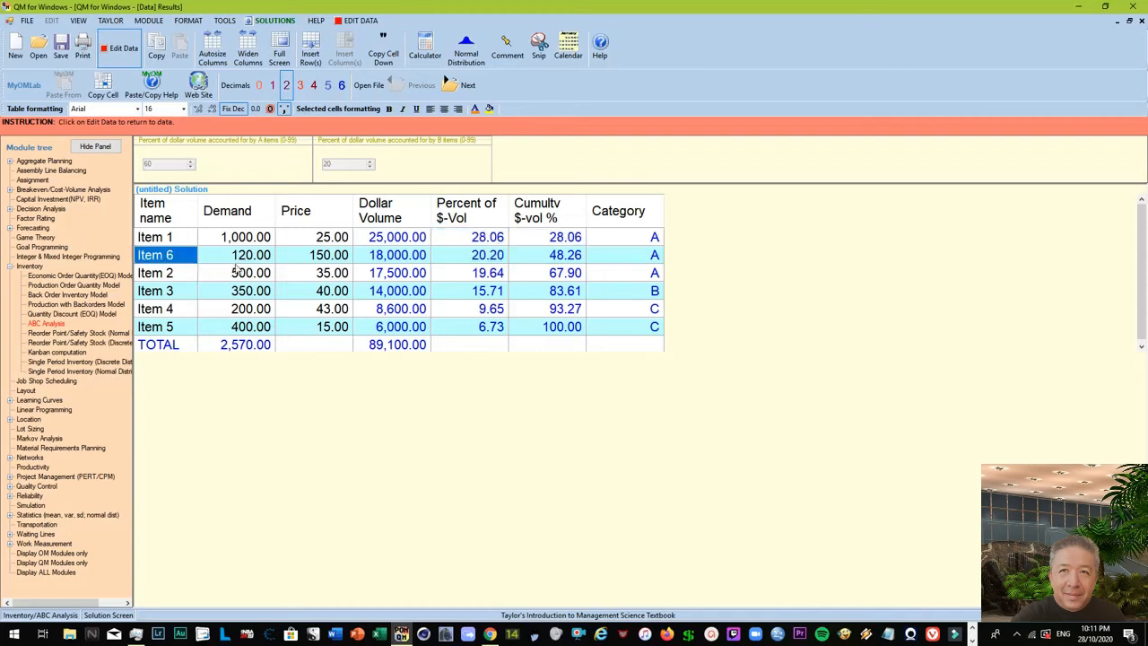
{"action": "left_click", "coordinate": [264, 262]}
{"action": "left_click", "coordinate": [346, 262]}
{"action": "left_click", "coordinate": [408, 259]}
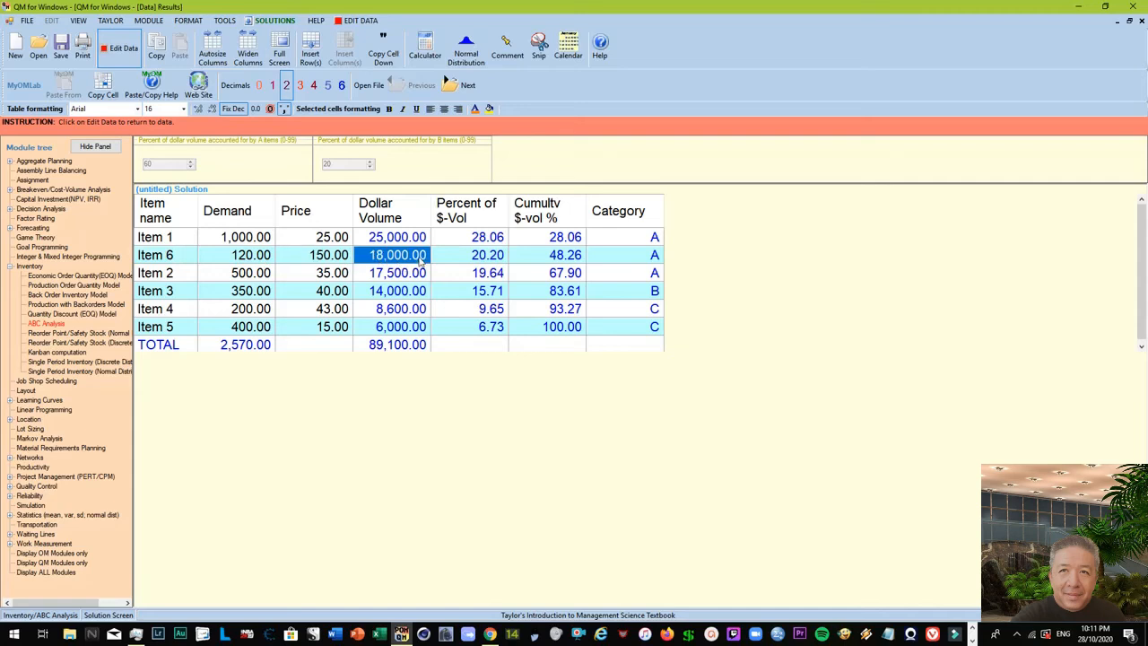
{"action": "left_click", "coordinate": [468, 262]}
{"action": "left_click", "coordinate": [534, 260]}
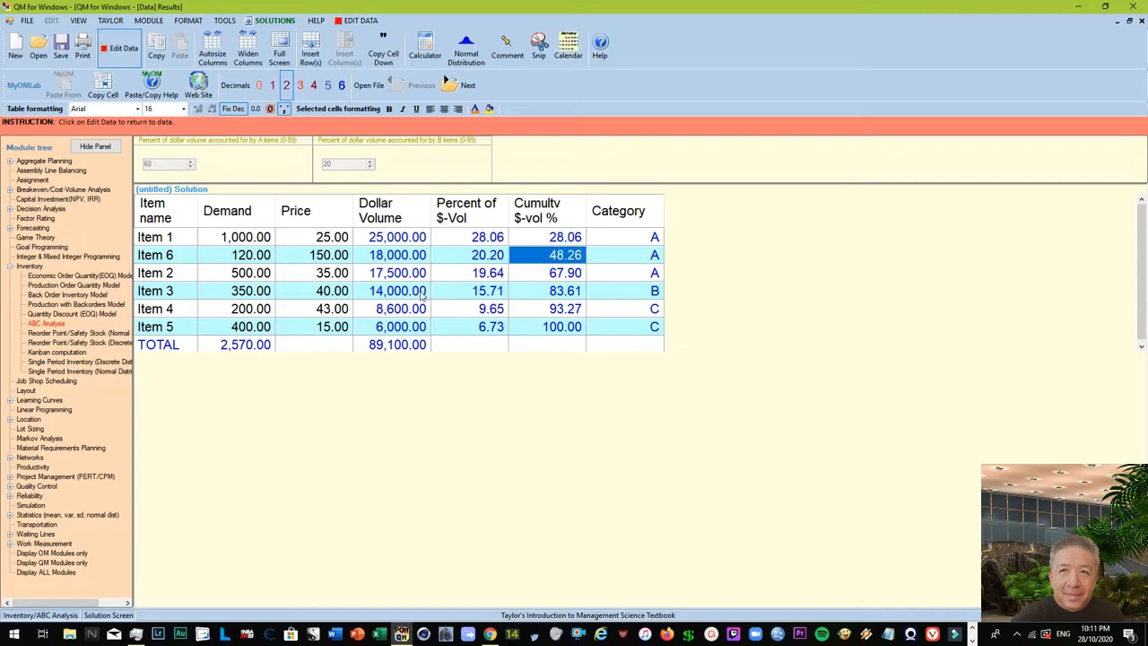
{"action": "left_click", "coordinate": [456, 274]}
{"action": "left_click", "coordinate": [541, 279]}
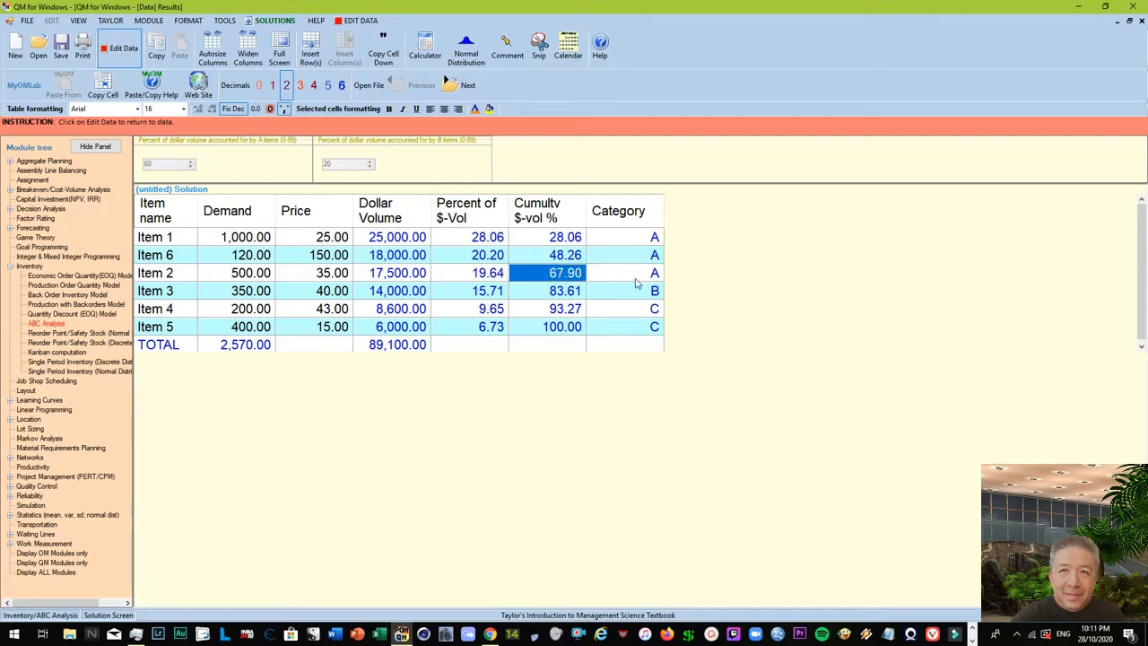
{"action": "left_click", "coordinate": [636, 284]}
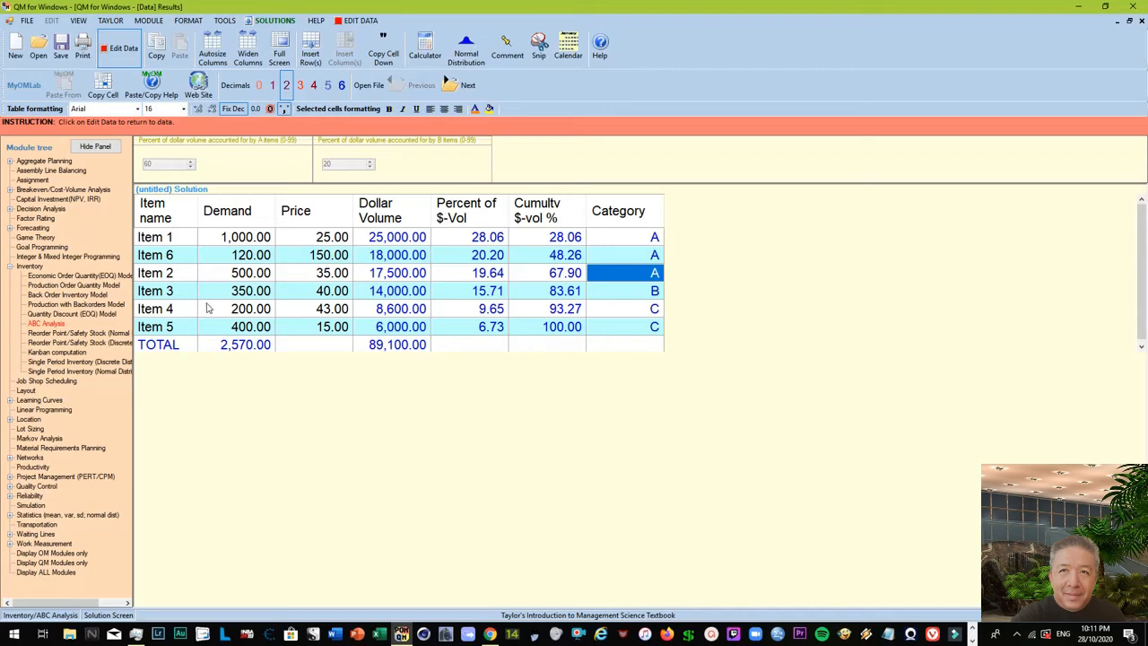
{"action": "left_click", "coordinate": [247, 298]}
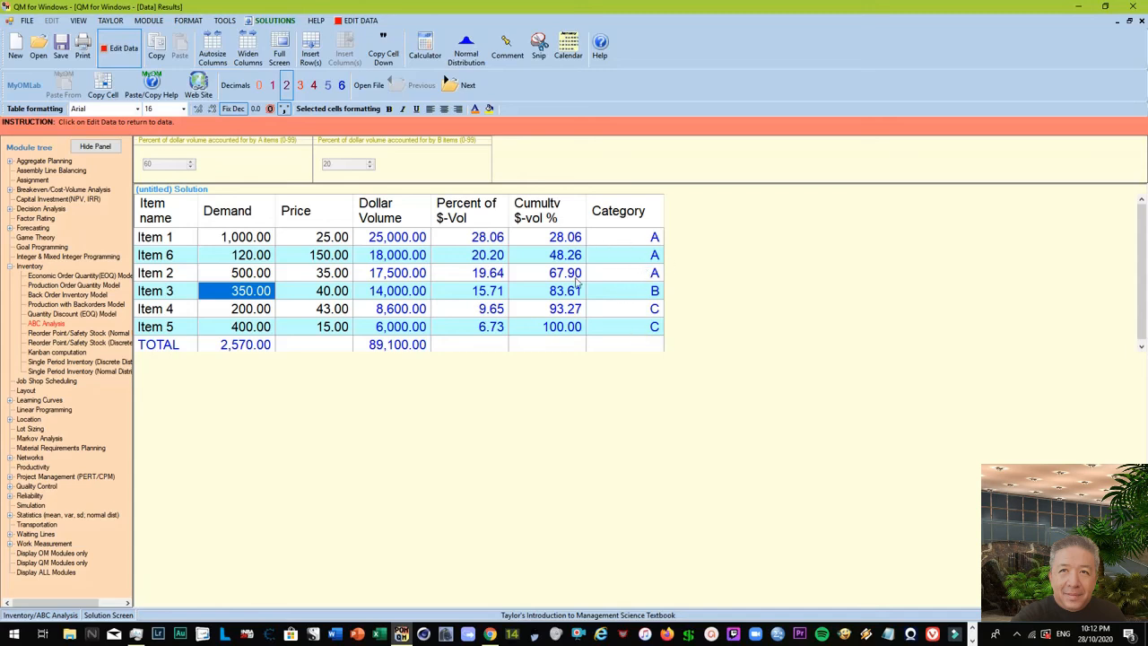
{"action": "left_click", "coordinate": [652, 330]}
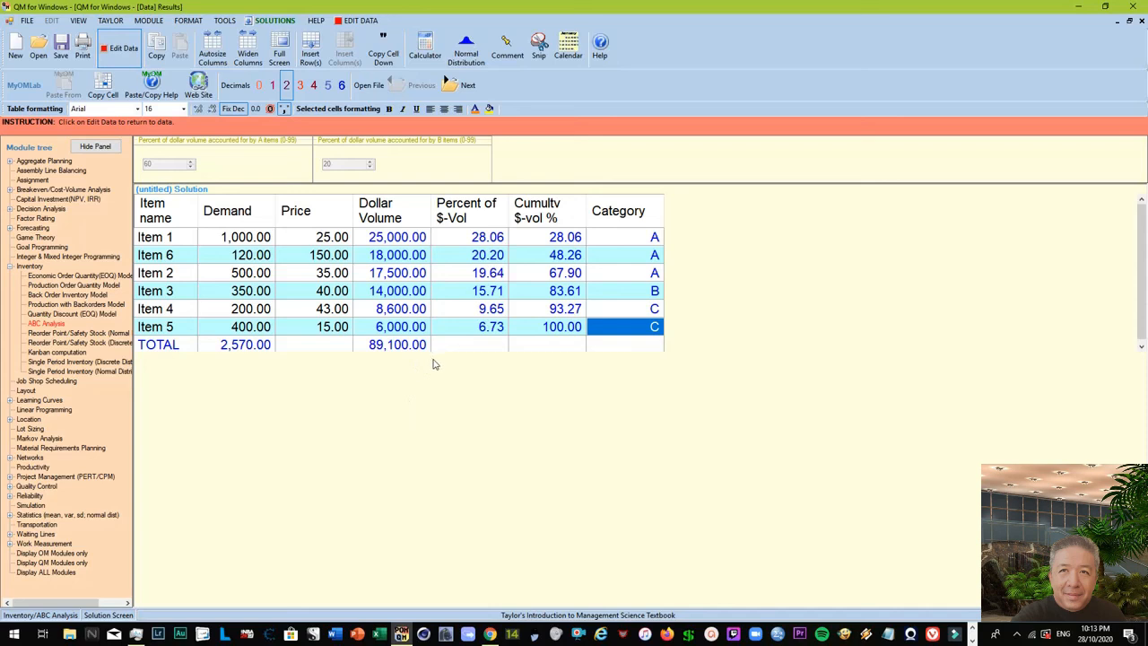
{"action": "left_click", "coordinate": [277, 20]}
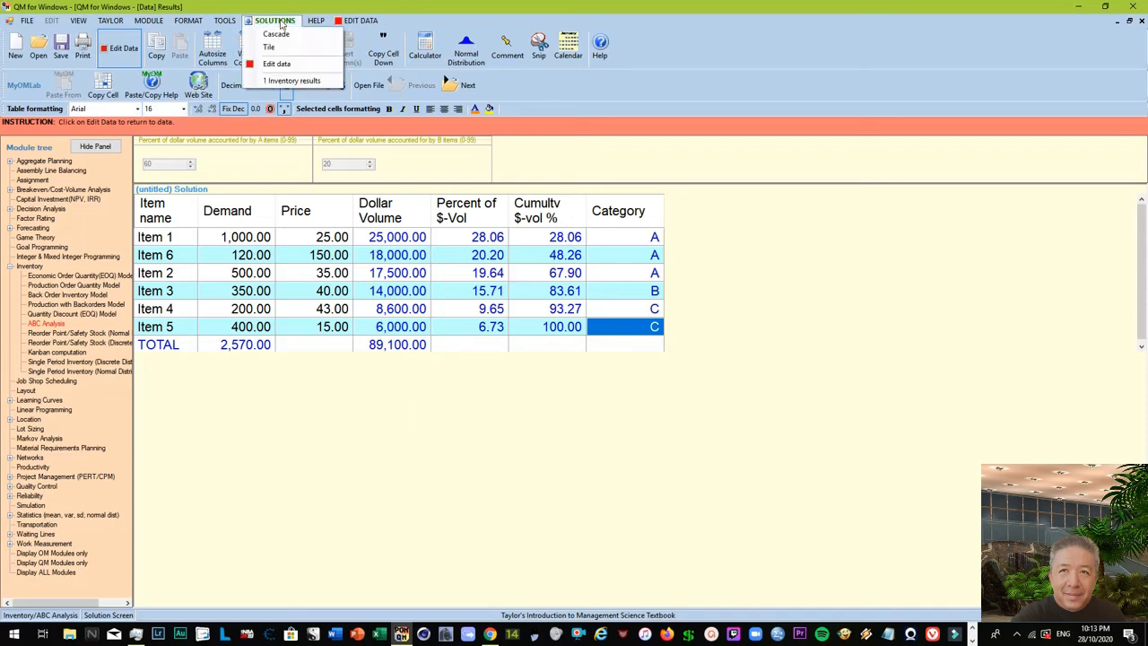
{"action": "left_click", "coordinate": [342, 456]}
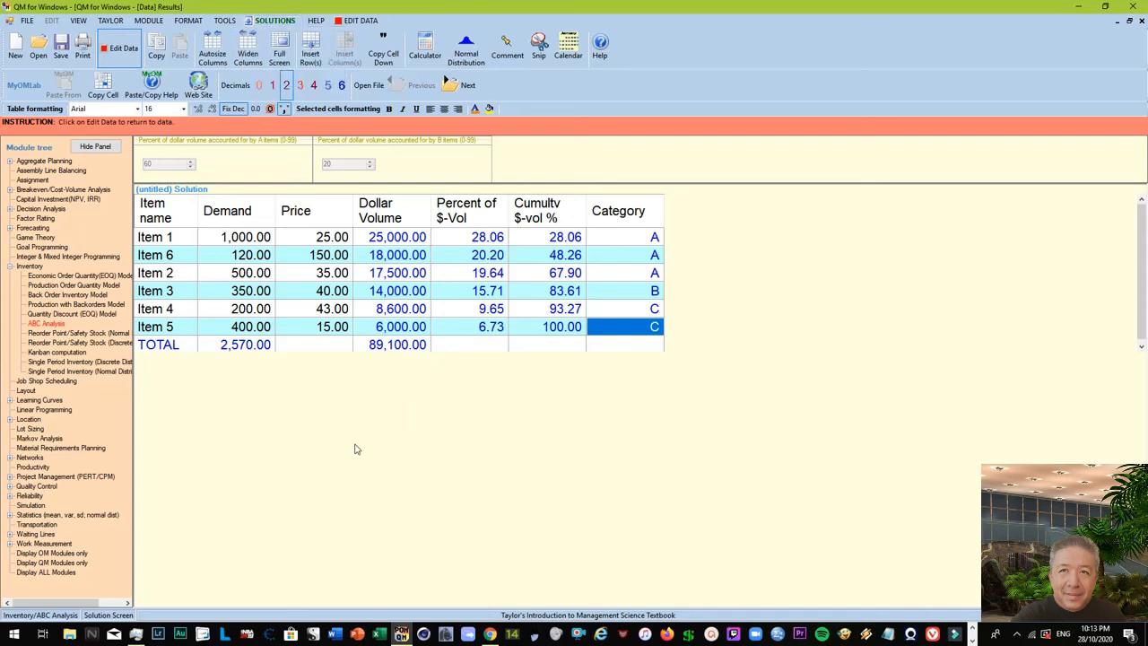